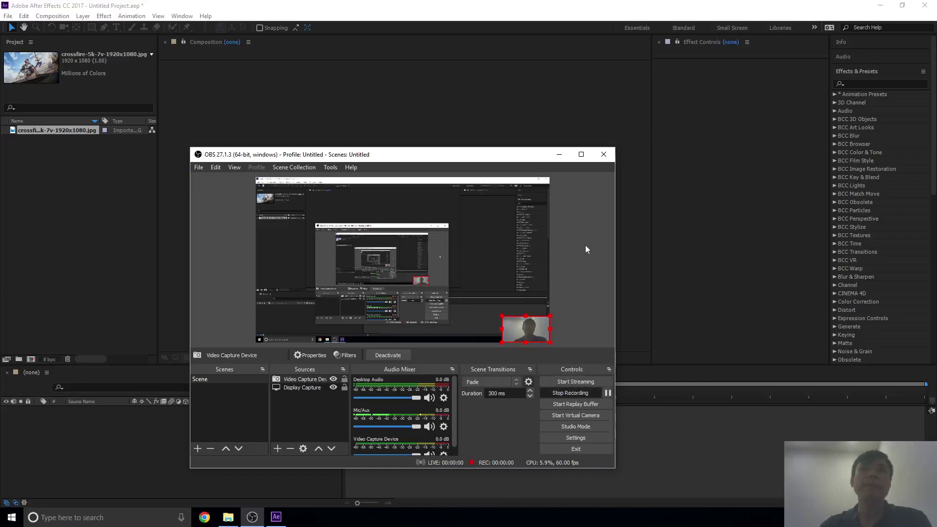
Minimize OBS Studio to bring After Effects forward with the imported crossfire image.
left_click(560, 154)
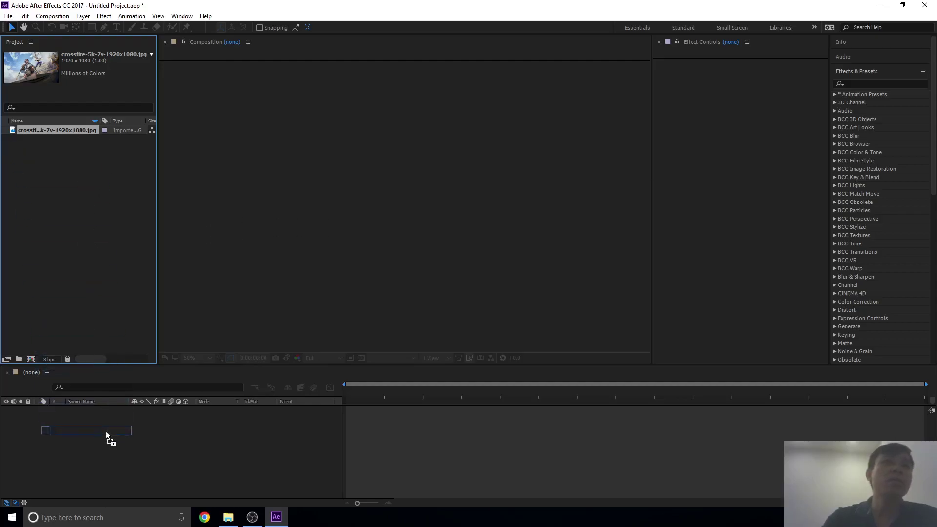
Create a composition from crossfire-5k-7v-1920x1080.jpg and check the zoom of the view.
left_click_drag(106, 431, 106, 432)
key("comma")
key("comma")
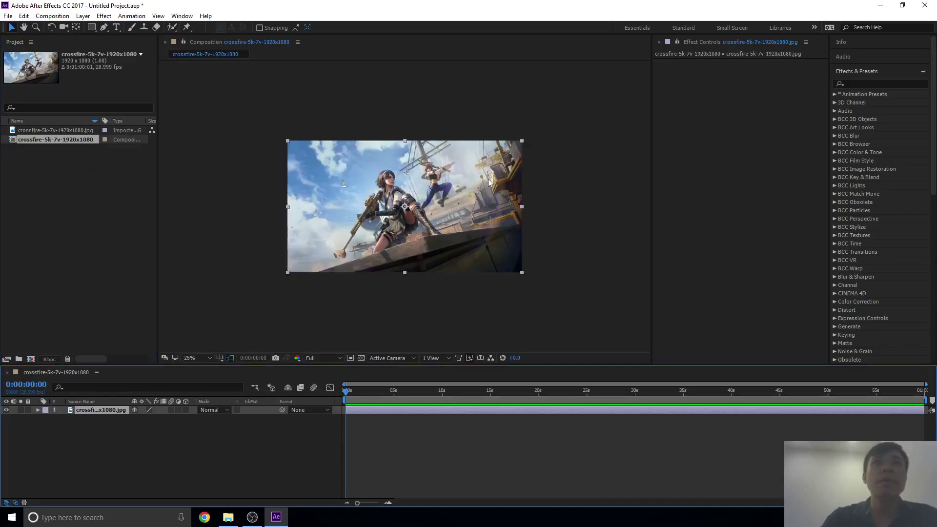
key("period")
key("period")
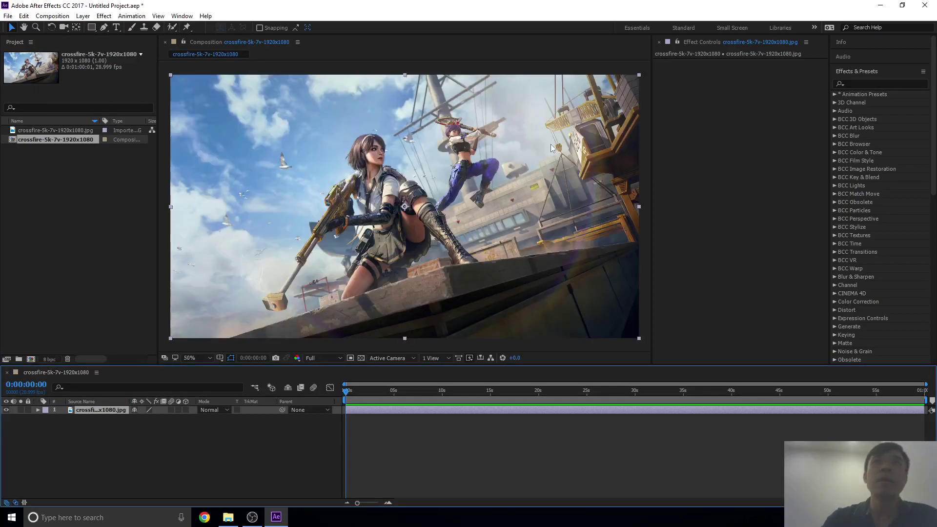
Find Wave Warp by searching 'wav' in Effects & Presets and apply it to the image layer.
left_click(867, 83)
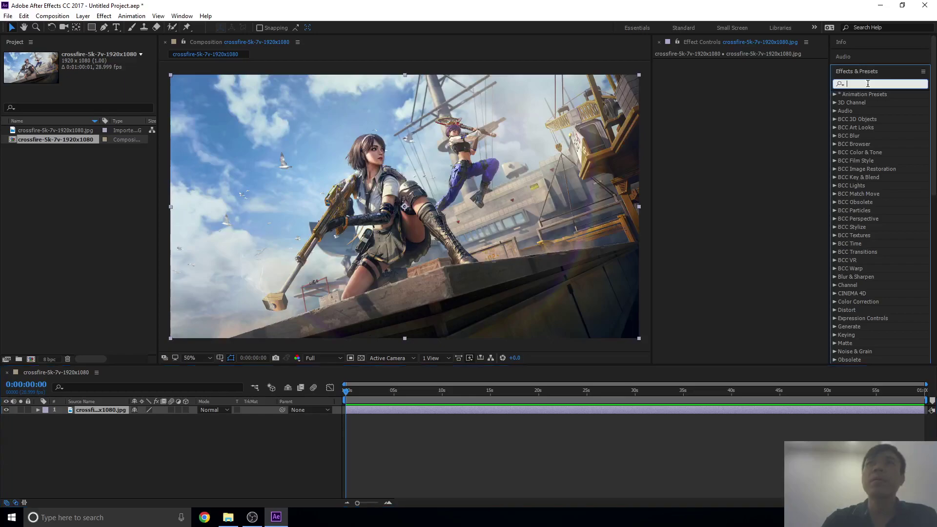
type("wav")
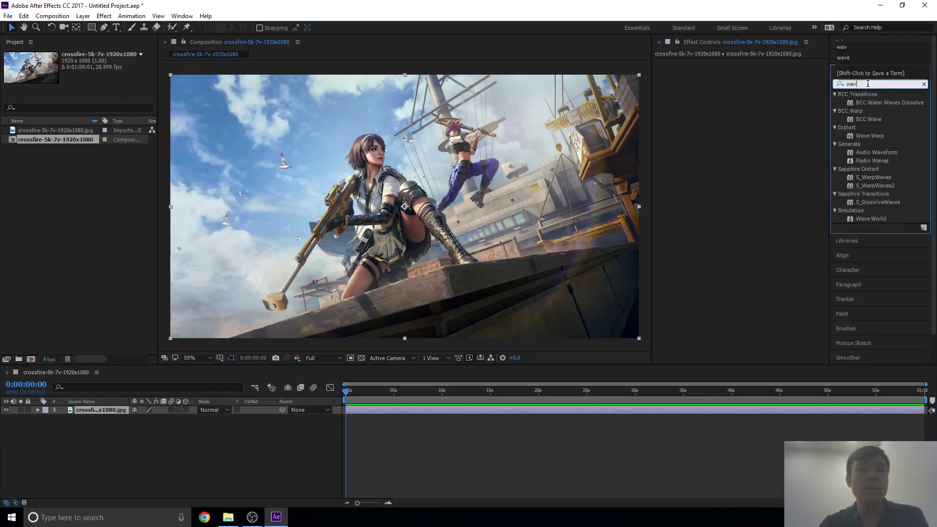
left_click(875, 136)
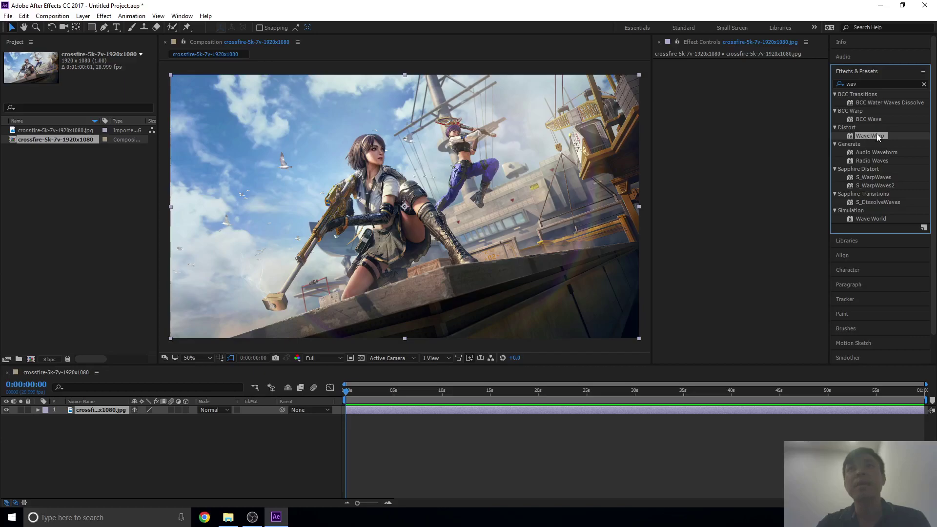
left_click_drag(877, 133, 110, 408)
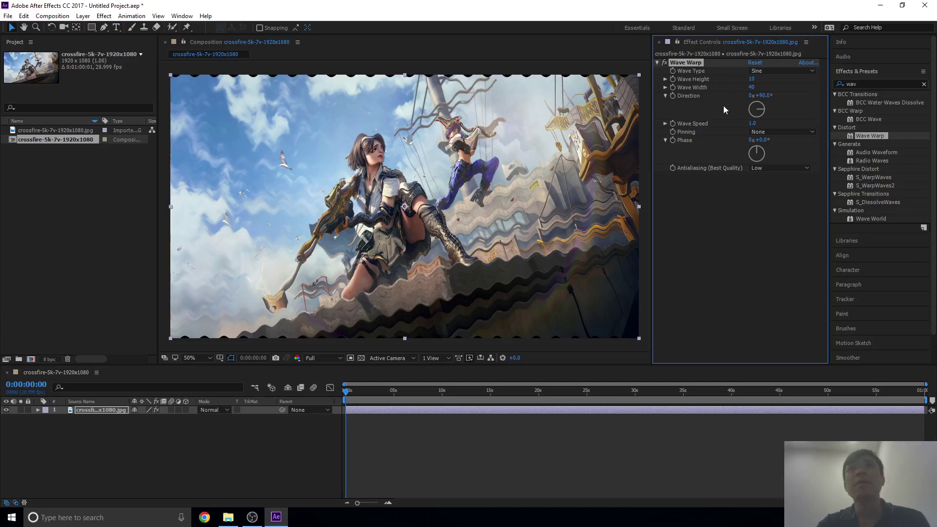
Set Wave Warp pinning to All Edges and preview at Quarter resolution.
left_click(771, 133)
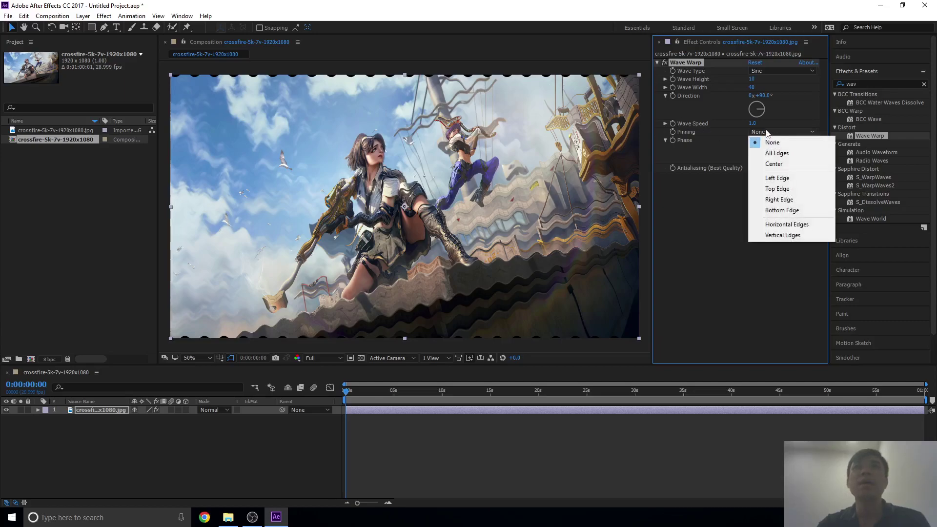
left_click(794, 153)
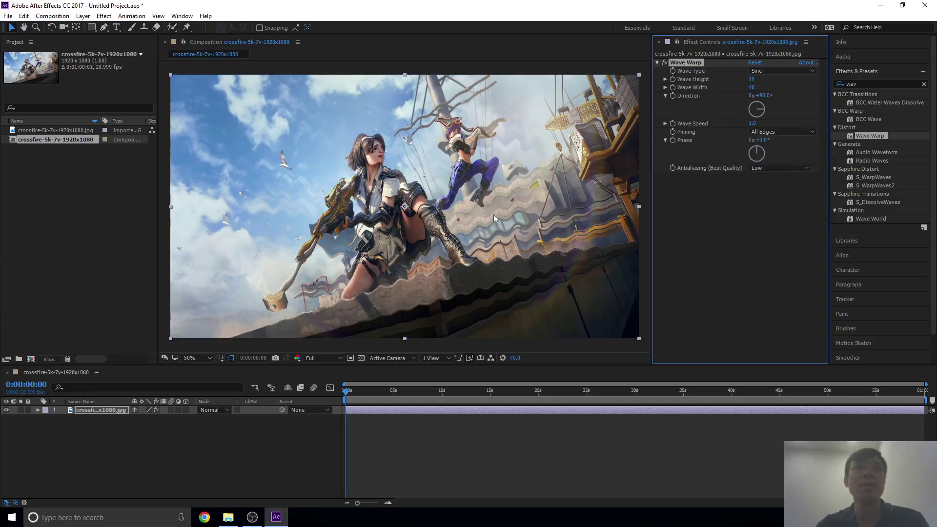
key("space")
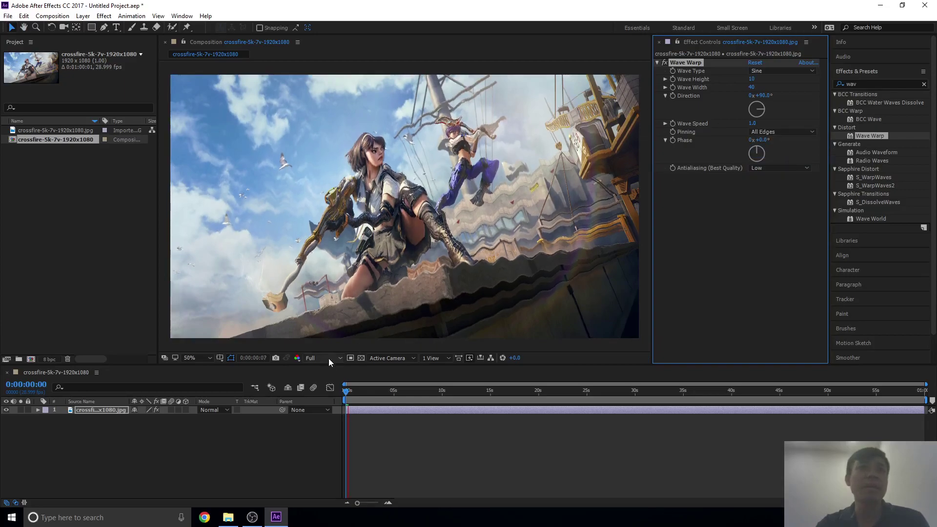
left_click(329, 358)
left_click(329, 415)
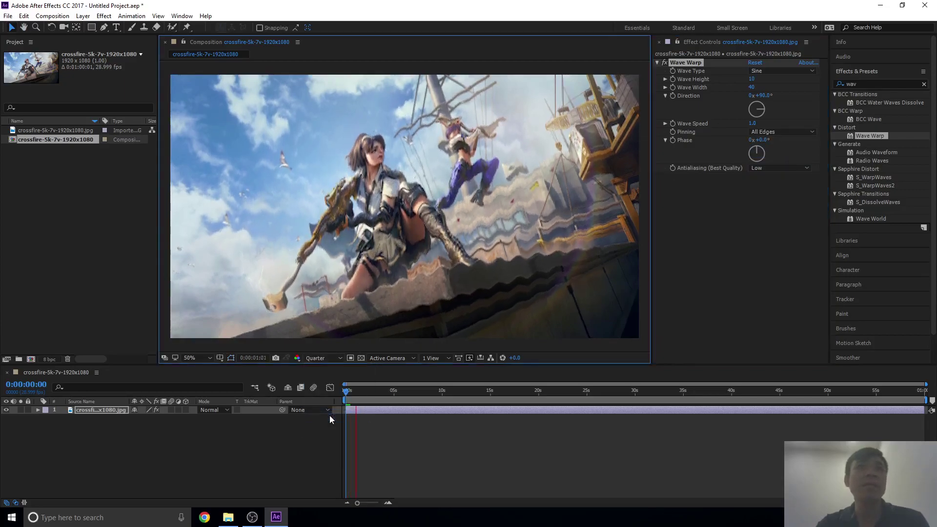
key("space")
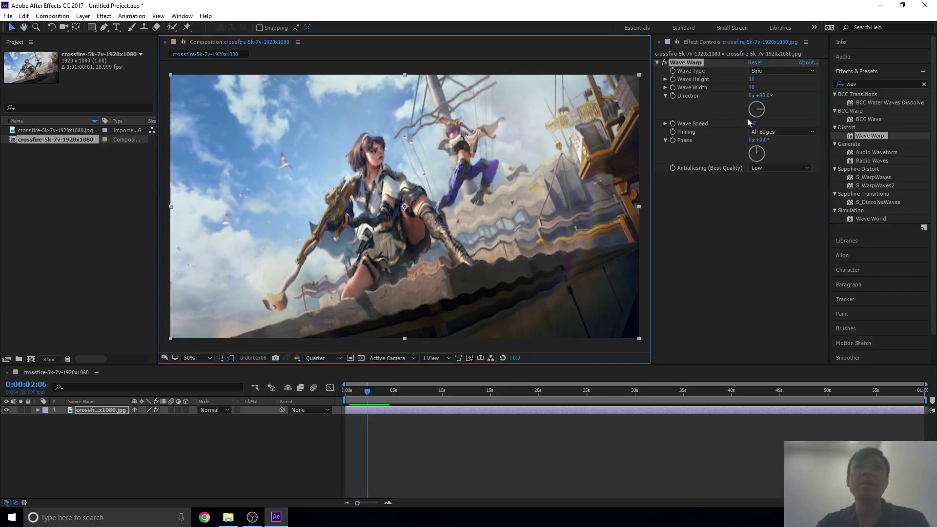
Lower Wave Height to 8, widen Wave Width to 133, and preview the result.
left_click(754, 80)
left_click(786, 104)
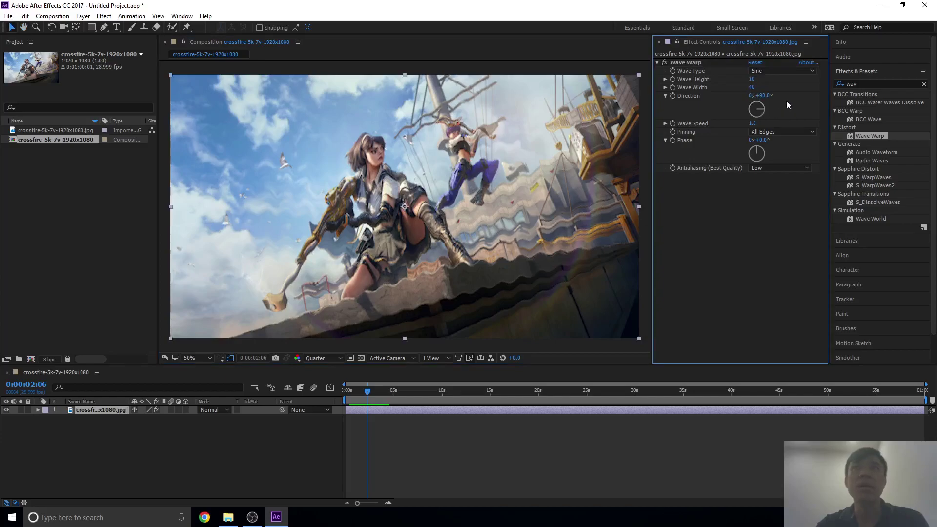
left_click_drag(752, 79, 749, 82)
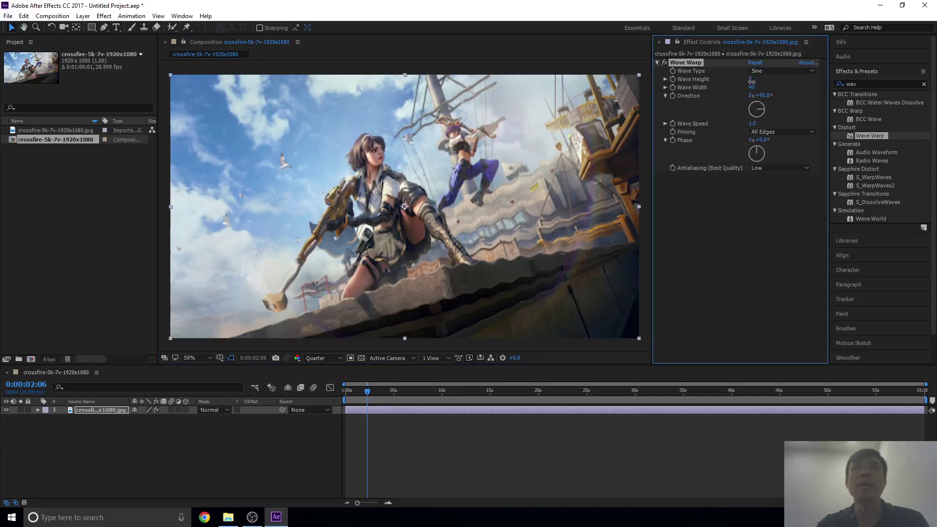
mouse_move(753, 87)
left_mouse_down()
mouse_move(783, 91)
mouse_move(778, 109)
mouse_move(739, 106)
mouse_move(771, 91)
left_mouse_up()
key("space")
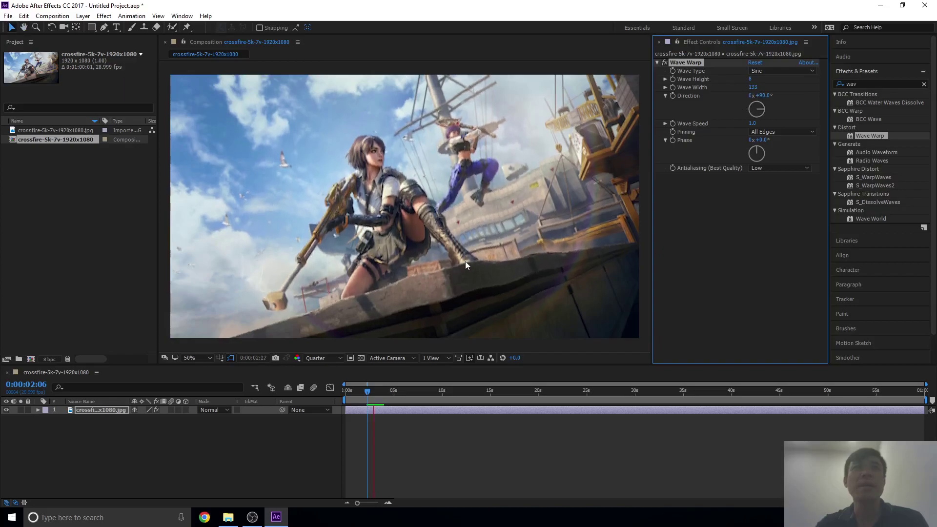
Raise preview resolution to Half, set the wave Direction to 0°, and preview.
left_click(326, 358)
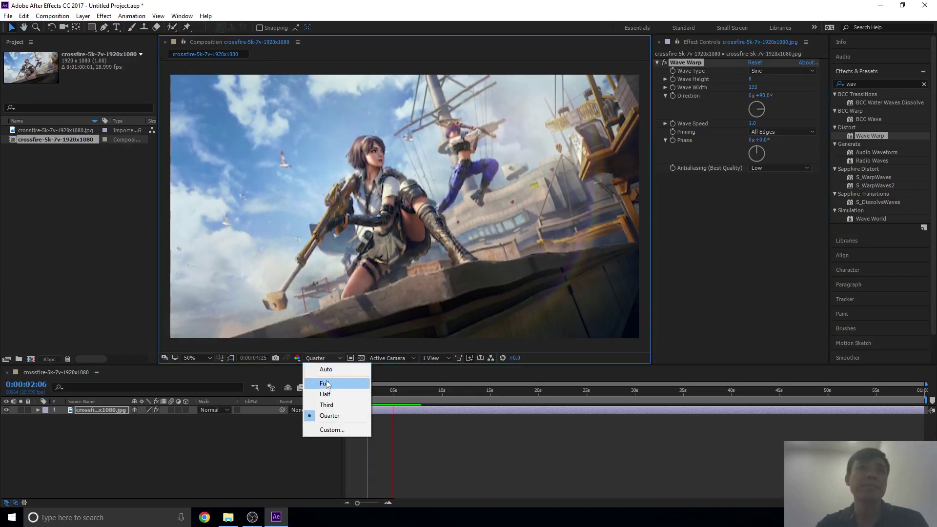
left_click(326, 394)
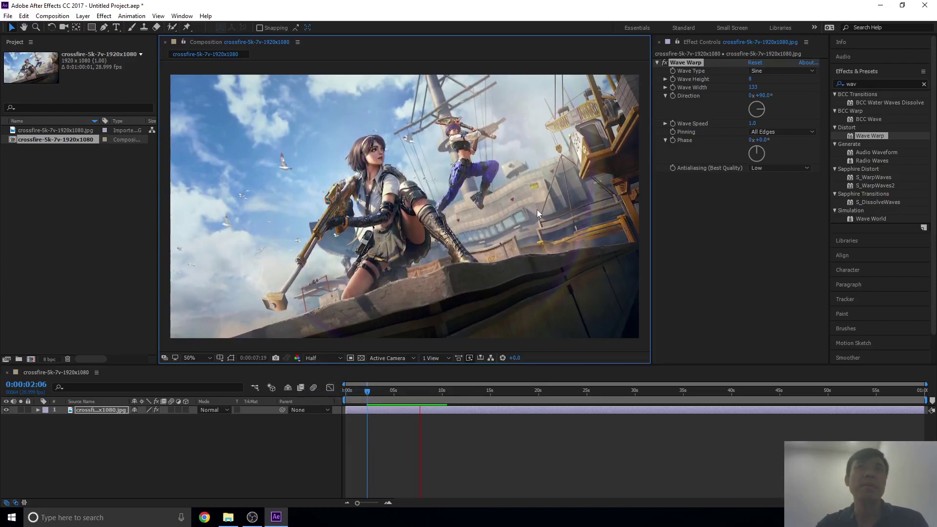
left_click(765, 96)
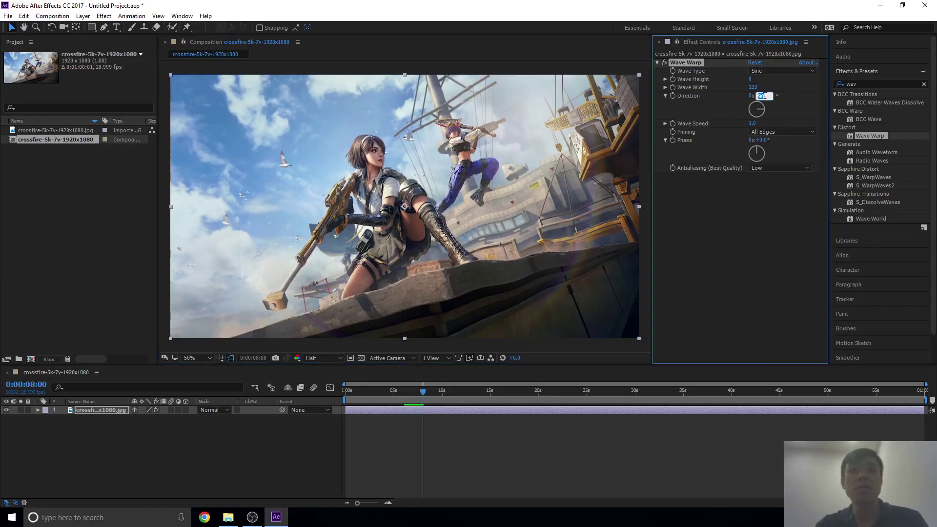
type("0")
left_click(718, 257)
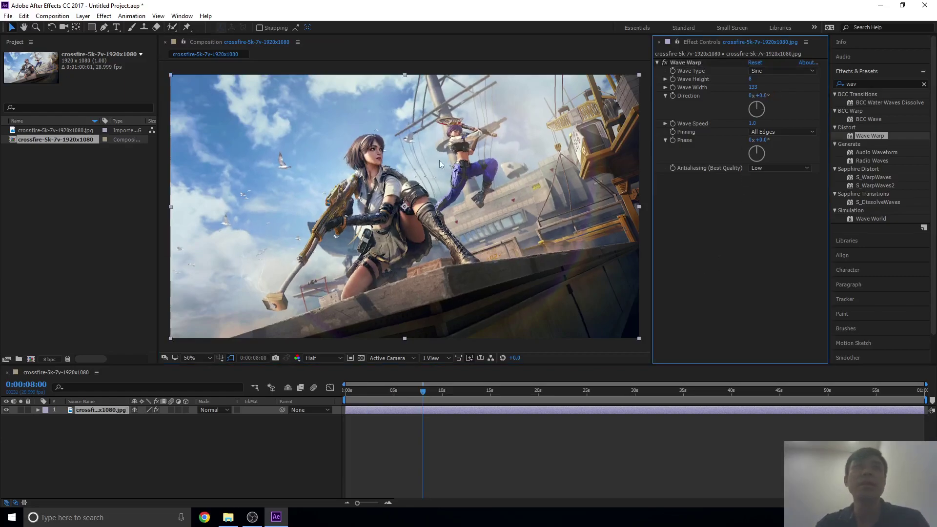
key("space")
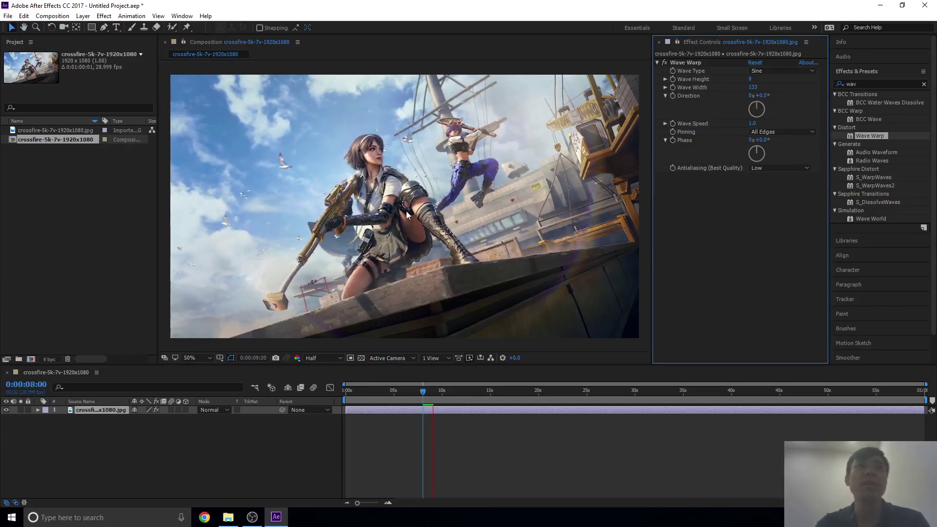
Replay the preview and shift the Wave Warp Phase to 0x+194.0°.
left_click(229, 474)
key("space")
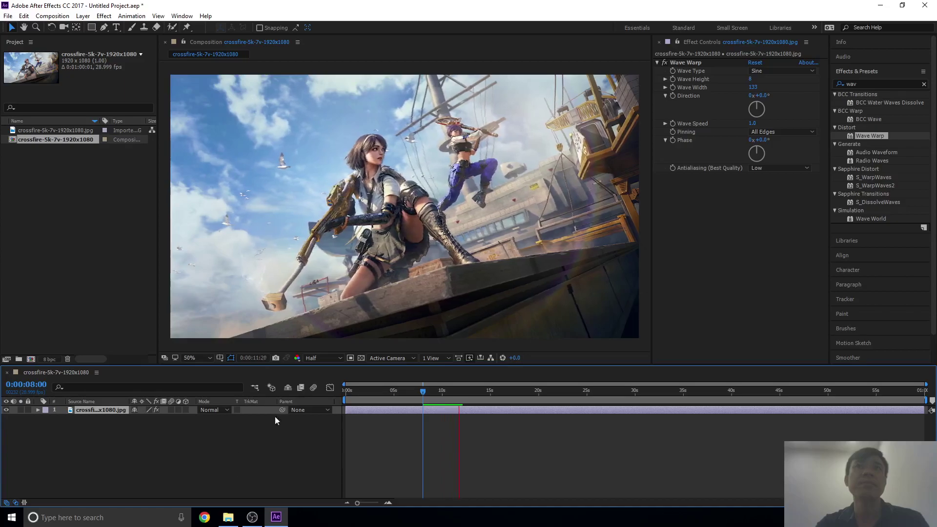
key("space")
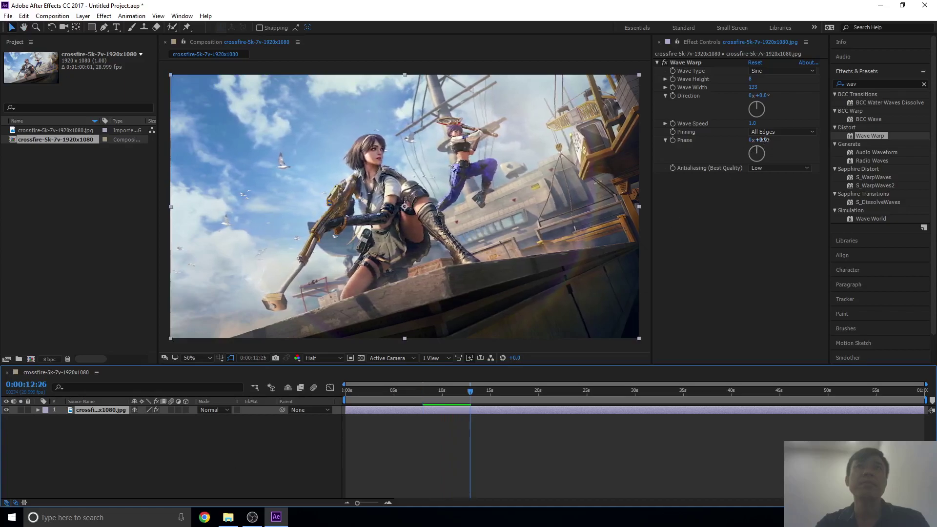
left_click_drag(763, 140, 399, 312)
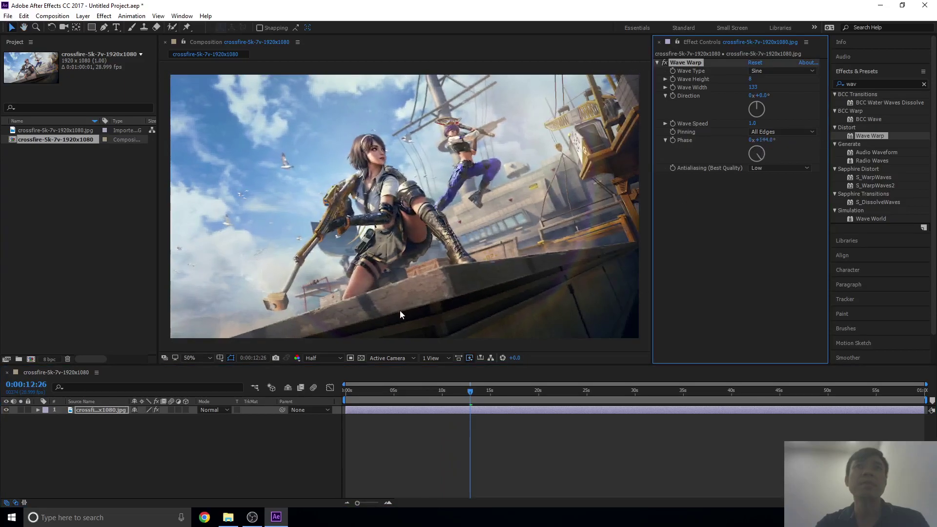
key("space")
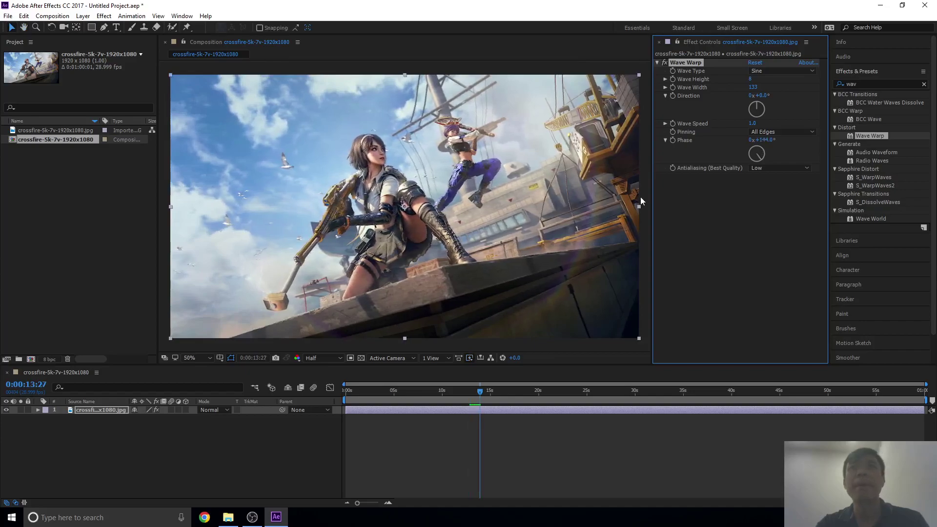
Delete Wave Warp, restore it with undo, and reset its Phase to 0.
key("Delete")
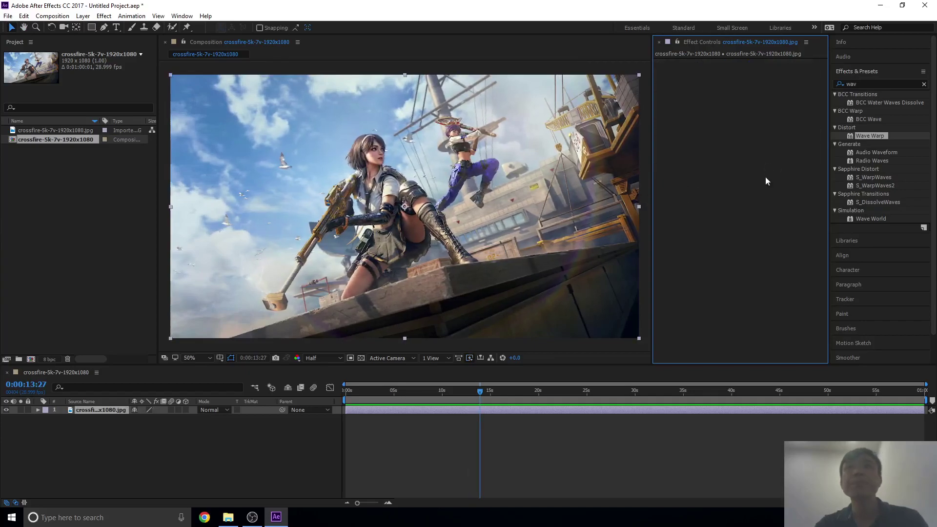
key("ctrl+shift+z")
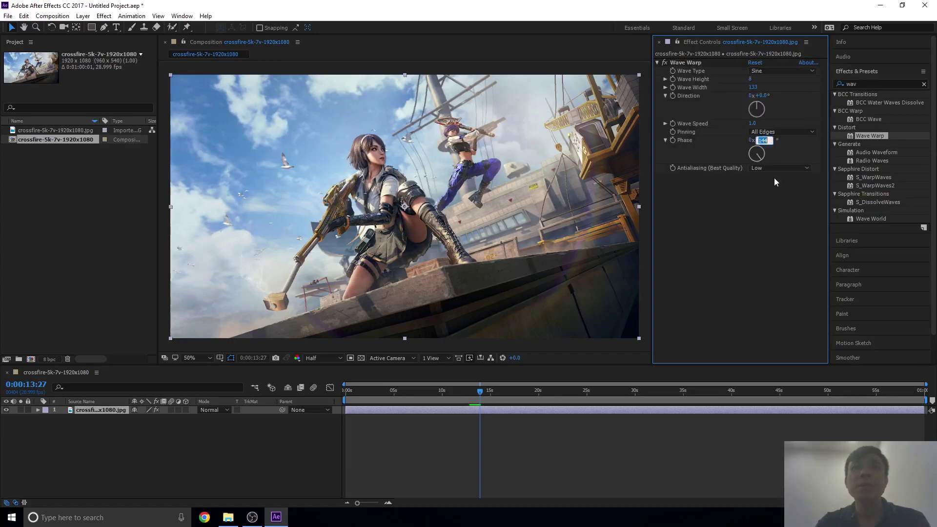
type("0")
key("Return")
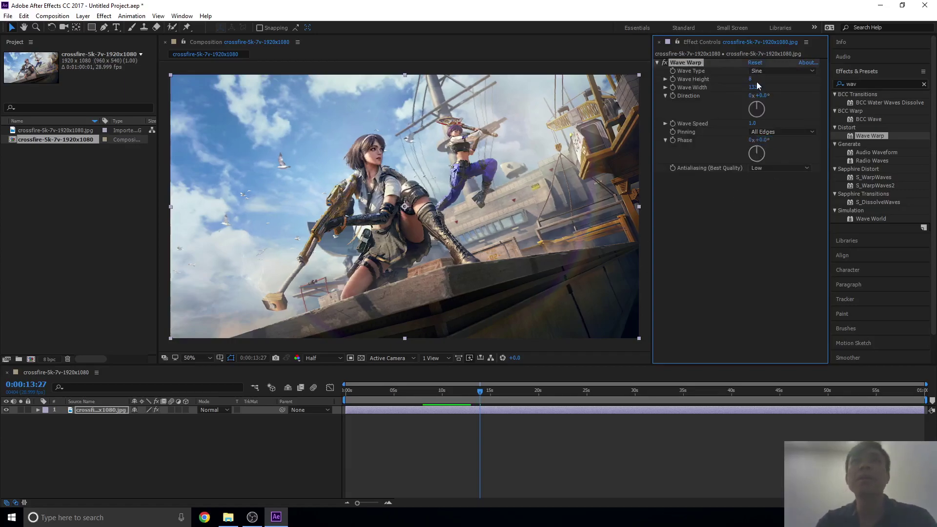
Switch Wave Type to Square and widen the waves while previewing.
left_click(767, 69)
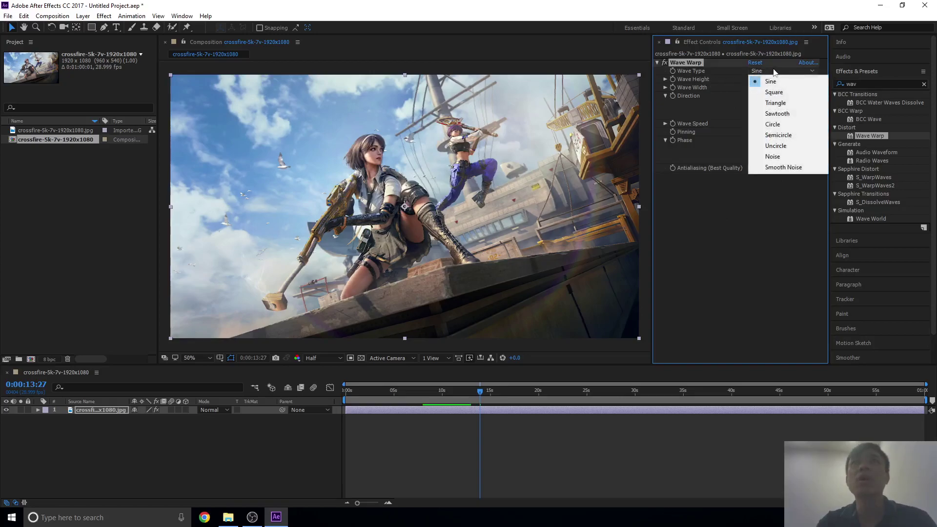
left_click(773, 93)
key("space")
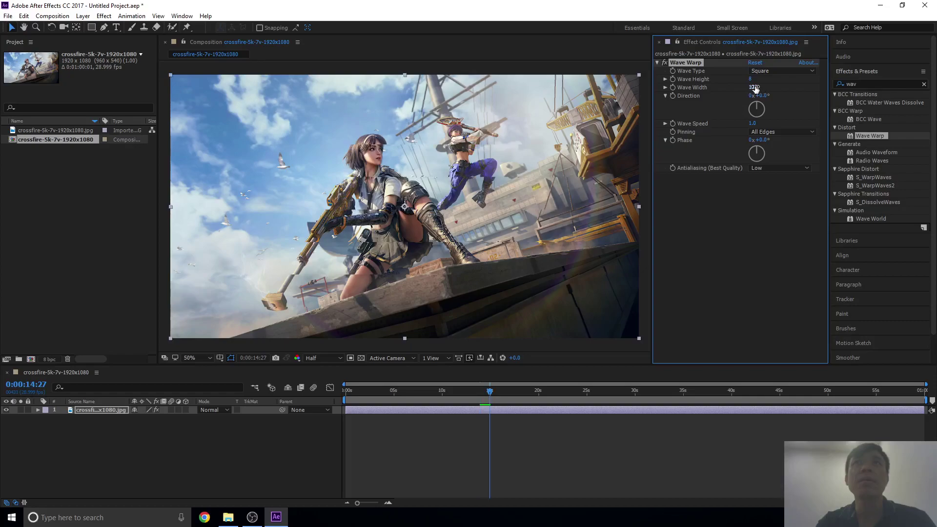
left_click_drag(754, 87, 797, 125)
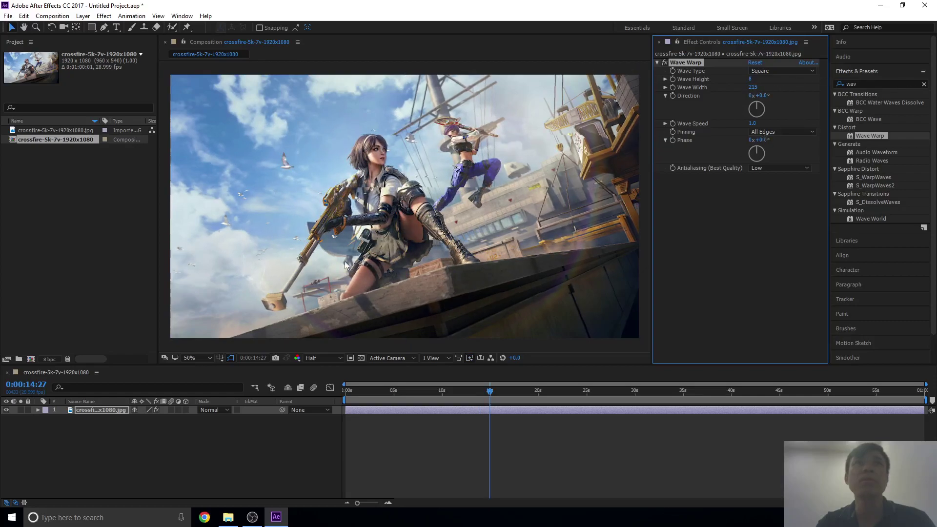
key("space")
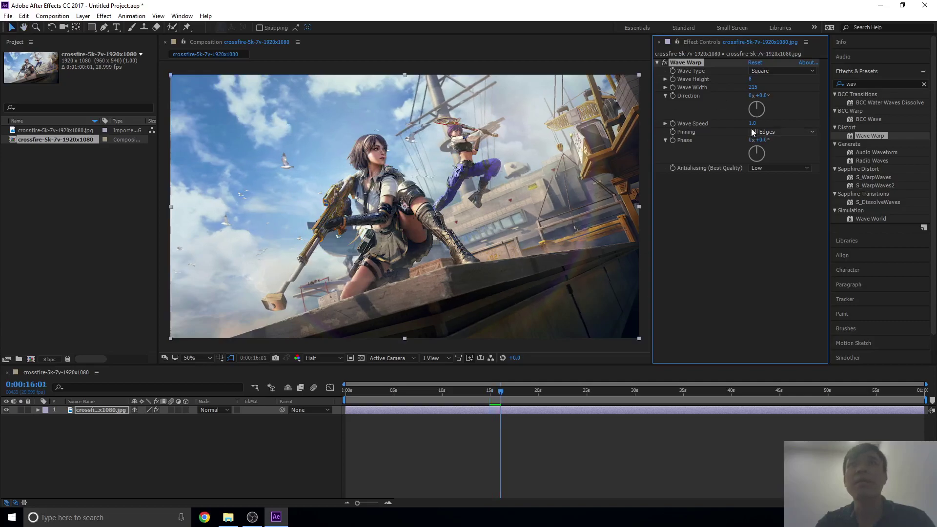
Set Wave Speed to 0.2 and Wave Width to 293, then preview again.
type("0.2")
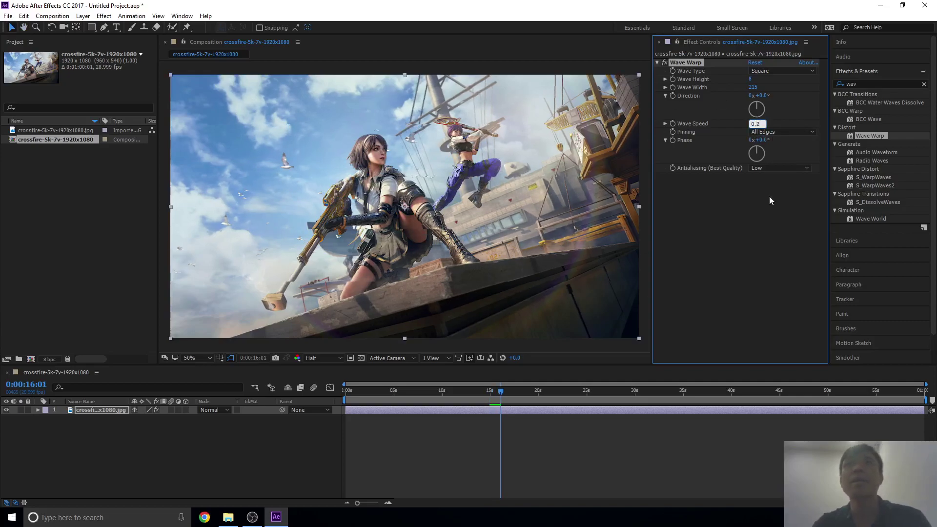
left_click(770, 197)
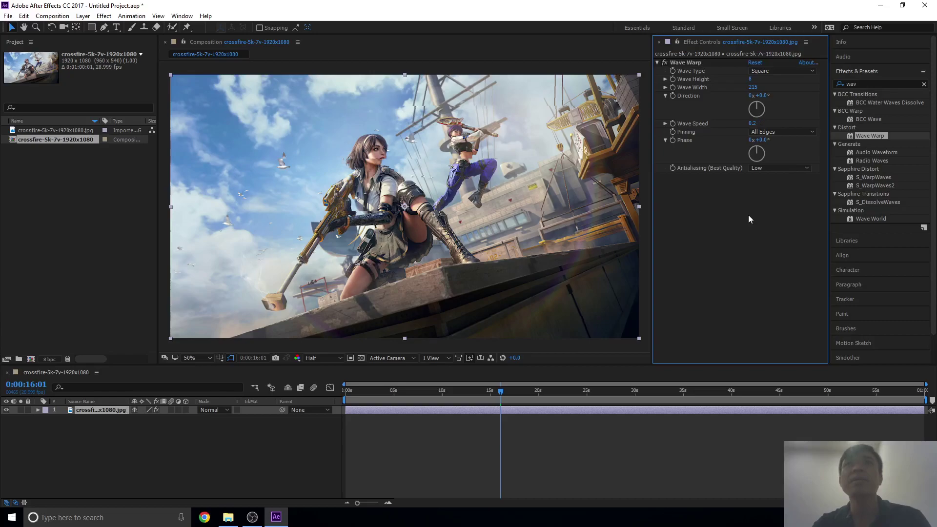
key("space")
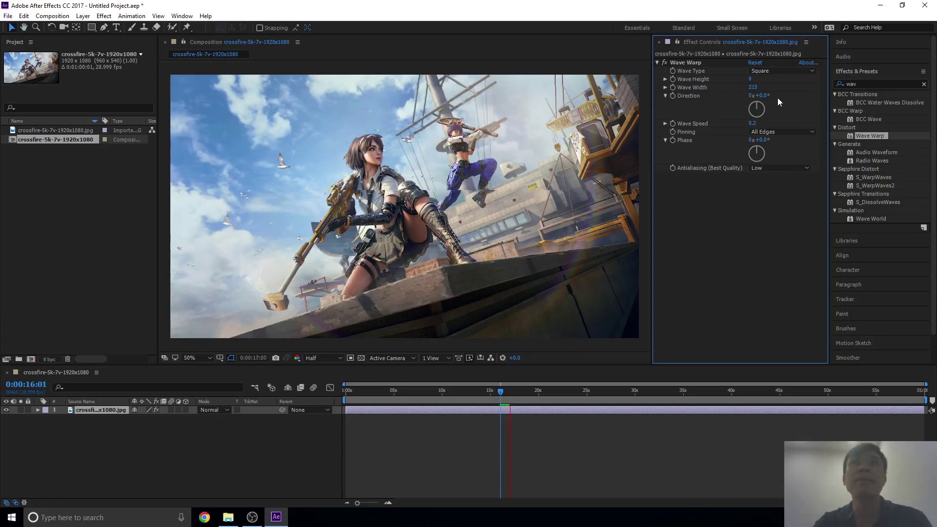
left_click_drag(759, 87, 778, 86)
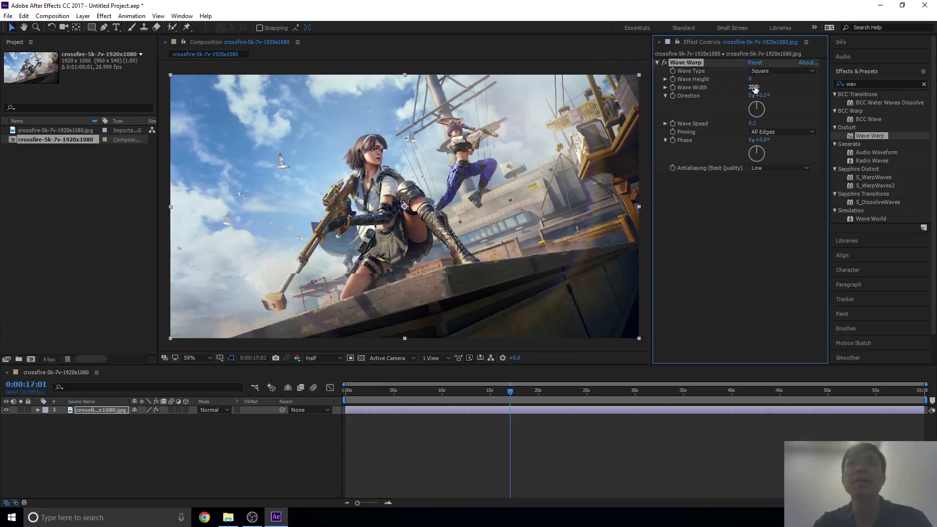
type("293")
key("Return")
key("space")
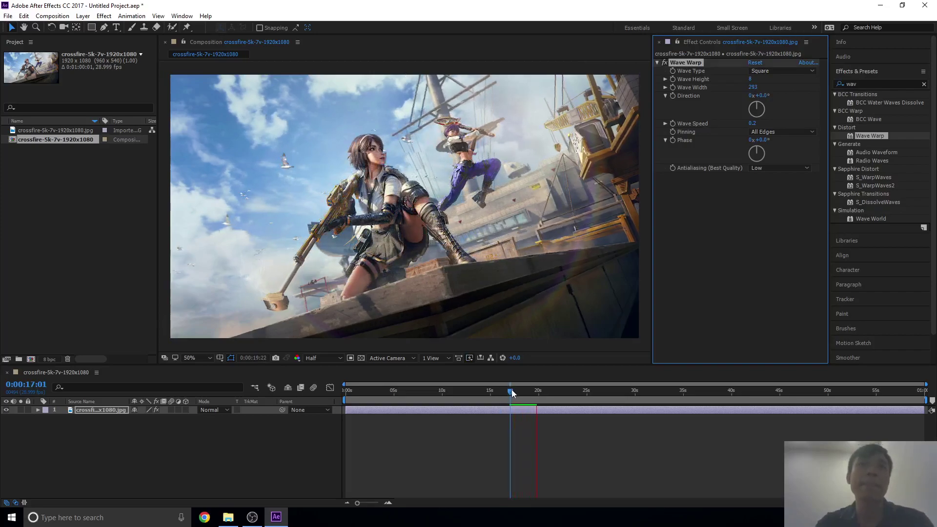
Try Wave Warp directions around 38° with a preview, then enter 58°.
left_click(386, 321)
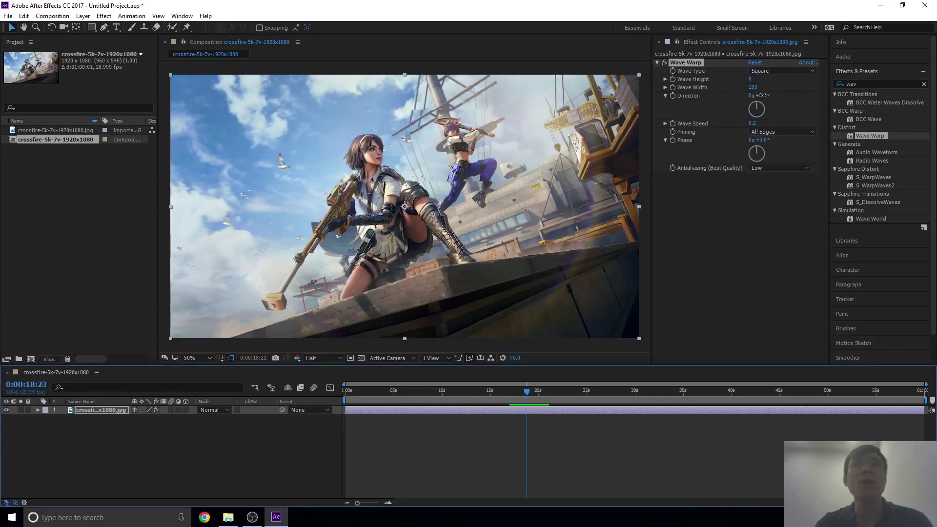
mouse_move(762, 96)
left_mouse_down()
mouse_move(782, 98)
mouse_move(739, 100)
left_mouse_up()
key("space")
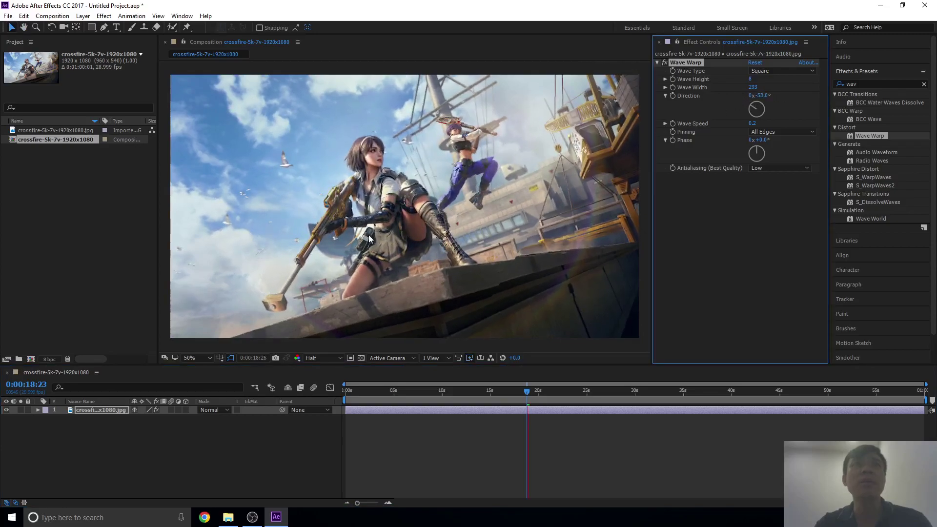
left_click(759, 95)
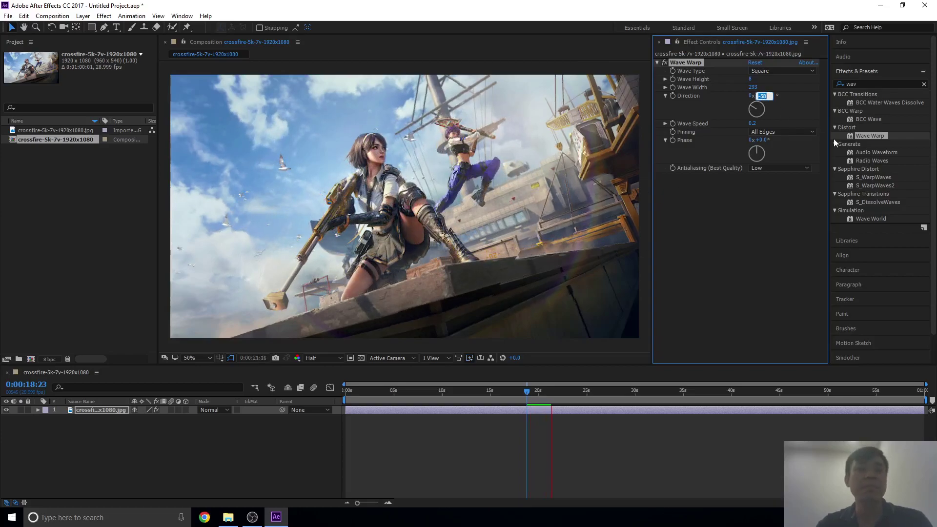
type("58")
key("Return")
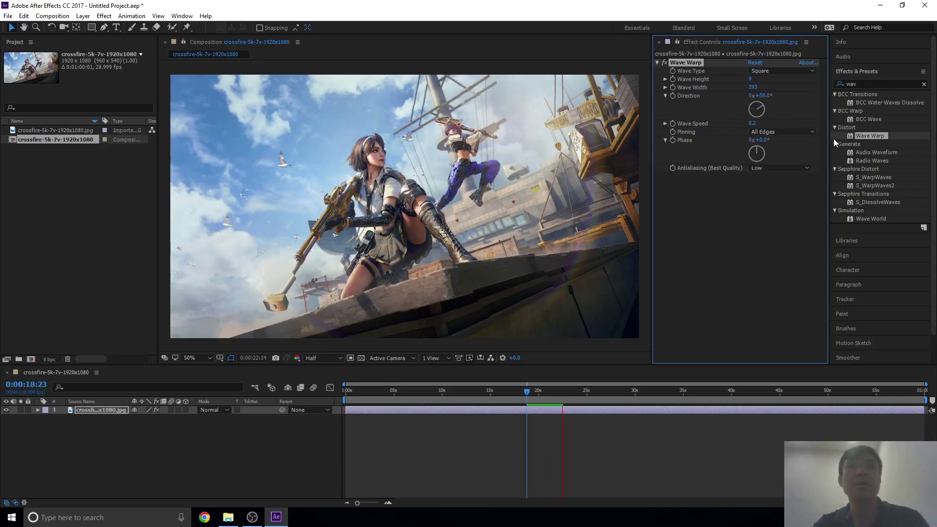
Nudge the direction higher, reset it to 0°, then settle on 90°.
left_click_drag(766, 99, 786, 98)
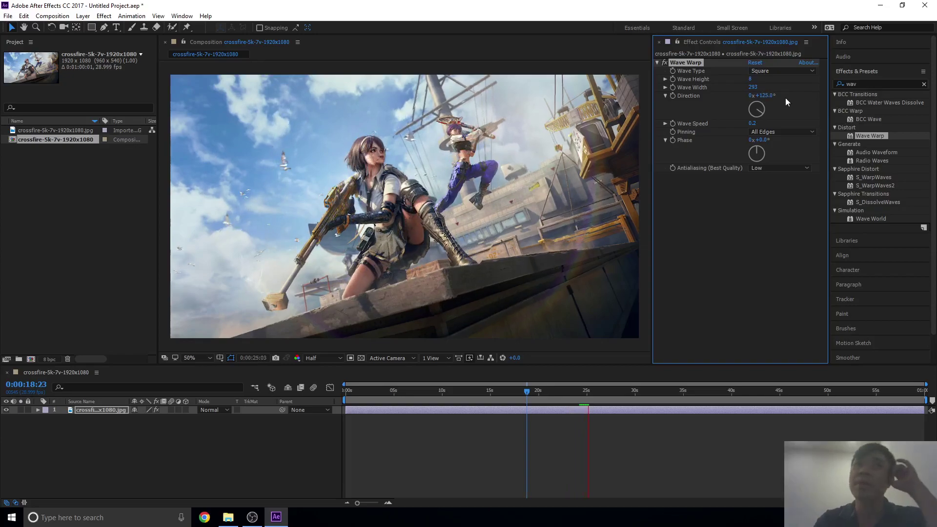
left_click(765, 96)
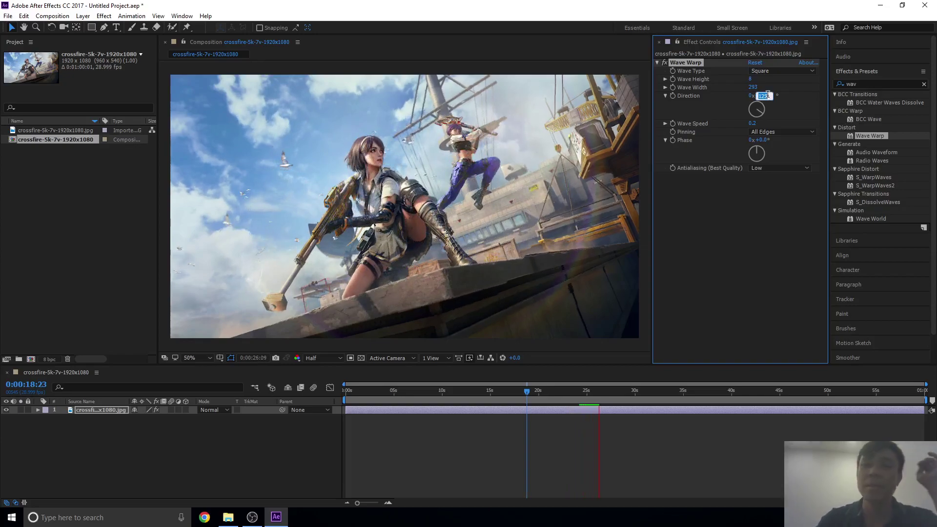
type("0x+0.0°")
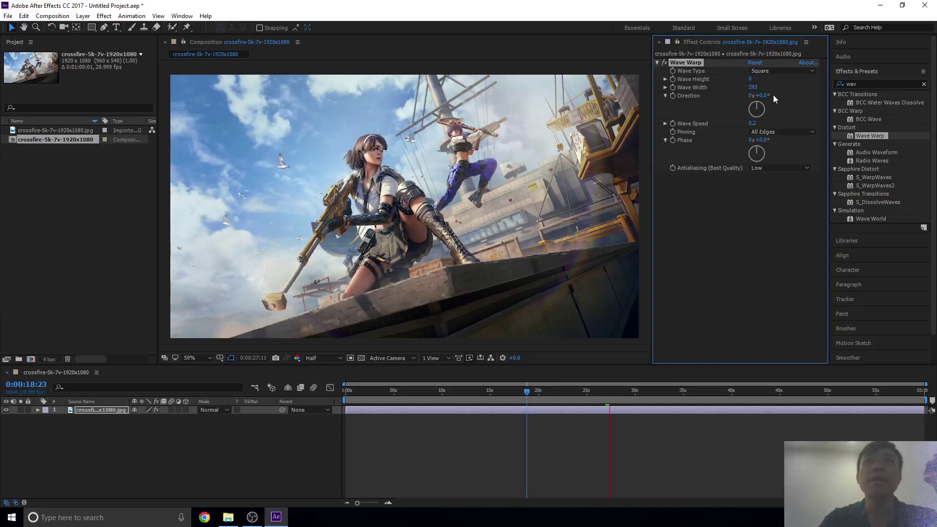
key("Return")
left_click(763, 96)
type("90")
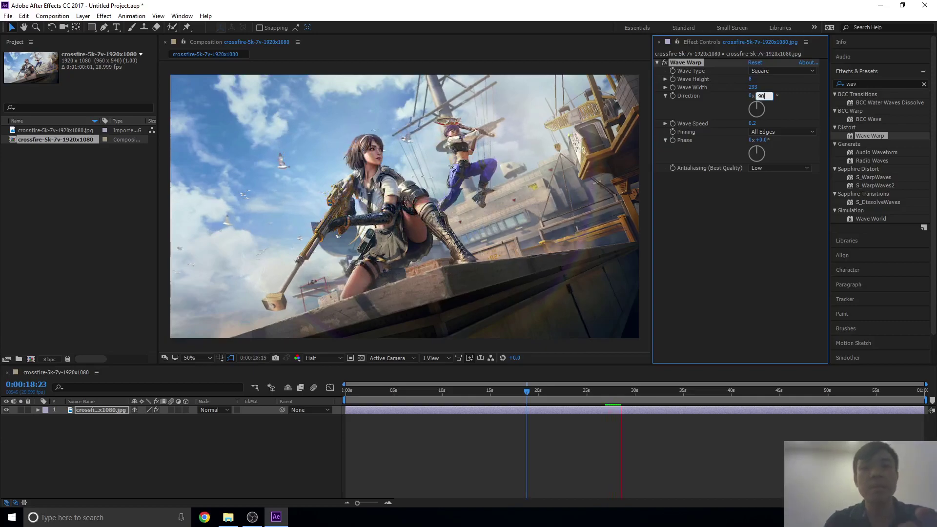
key("Return")
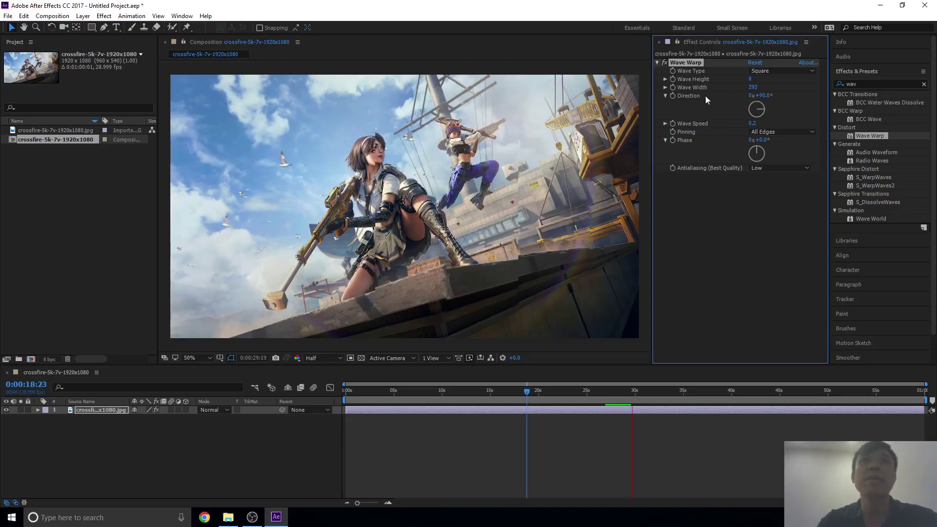
Narrow the wave width slightly, switch Wave Type to Triangle, and preview.
left_click_drag(755, 89, 751, 90)
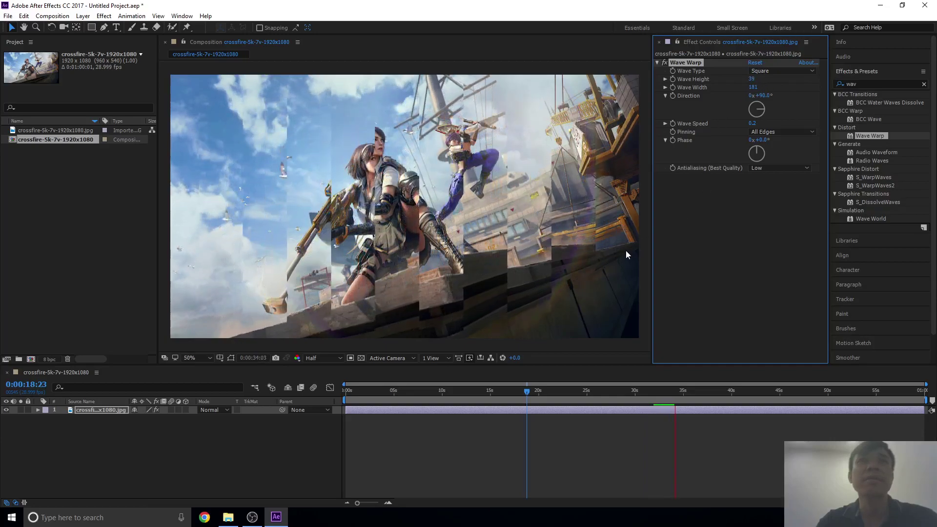
key("space")
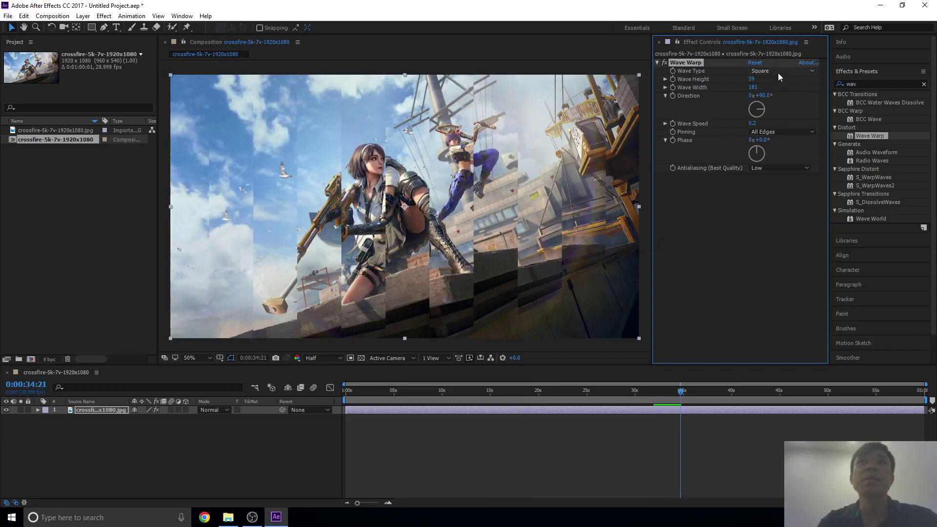
left_click(780, 73)
left_click(770, 102)
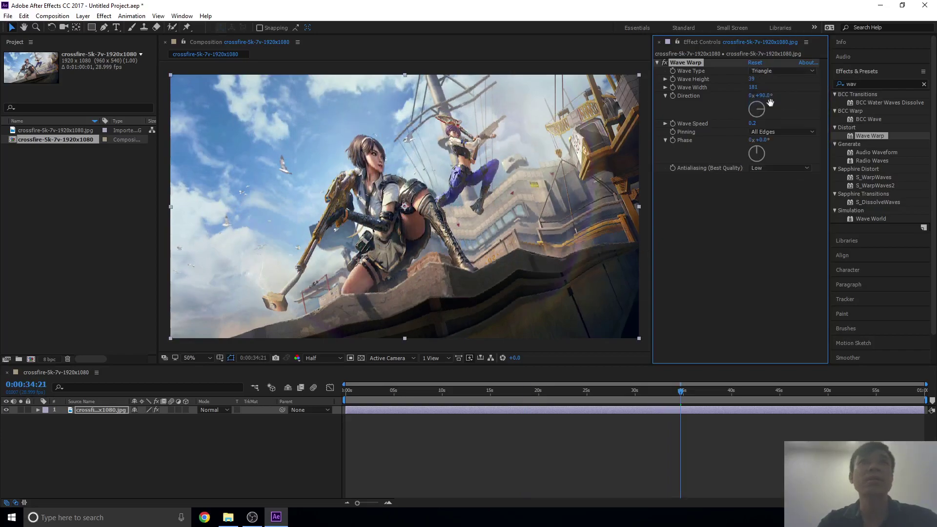
key("space")
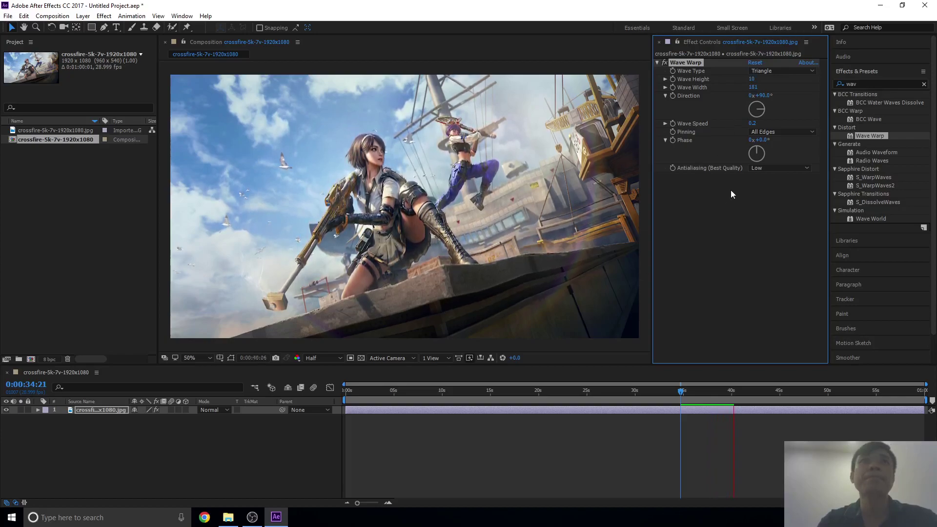
Set Wave Speed to 1.0 and try the Sawtooth and Circle wave types.
left_click(753, 123)
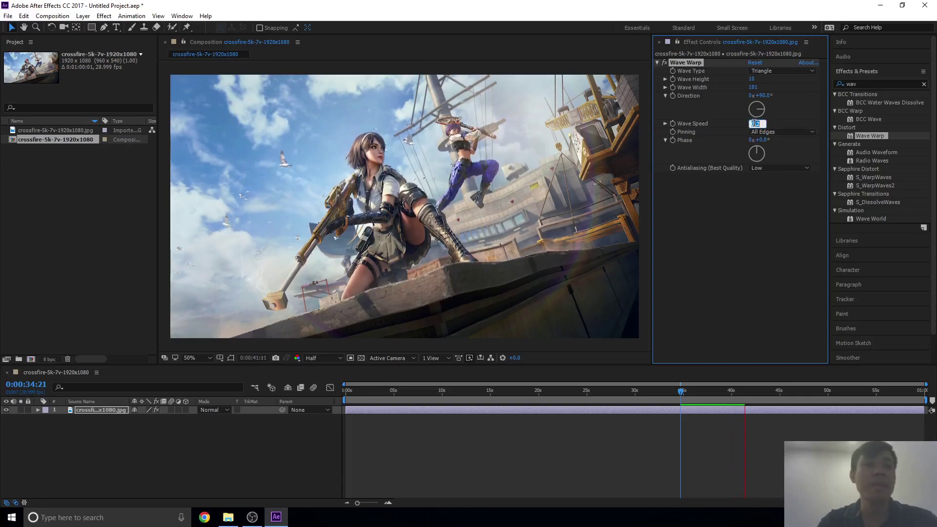
type("1")
key("Return")
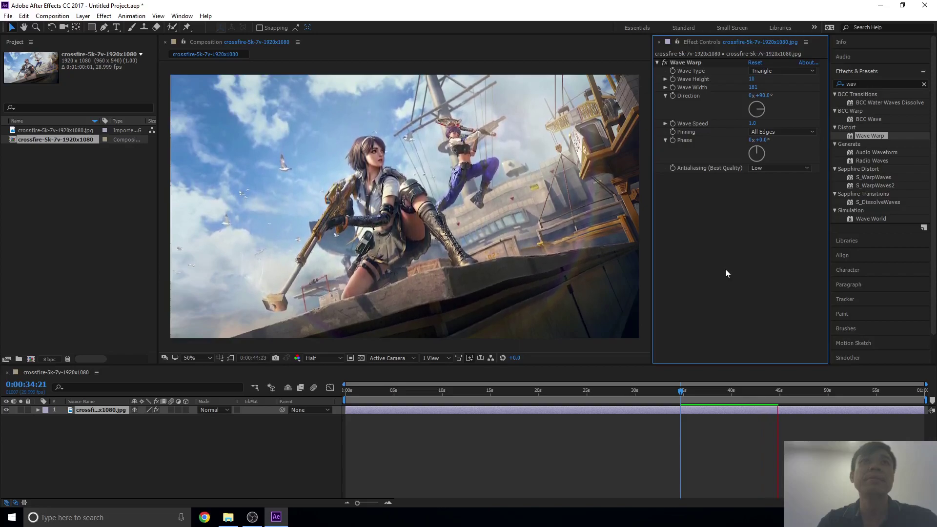
left_click(772, 72)
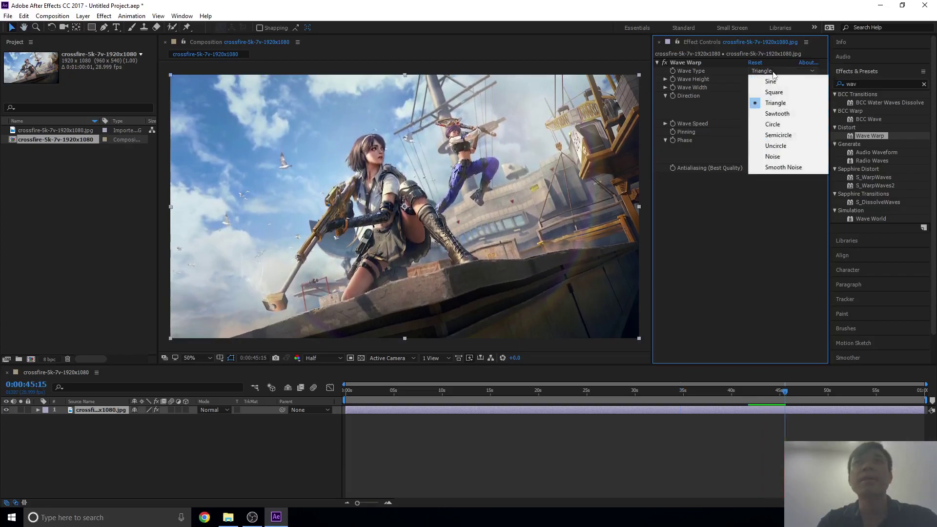
left_click(778, 117)
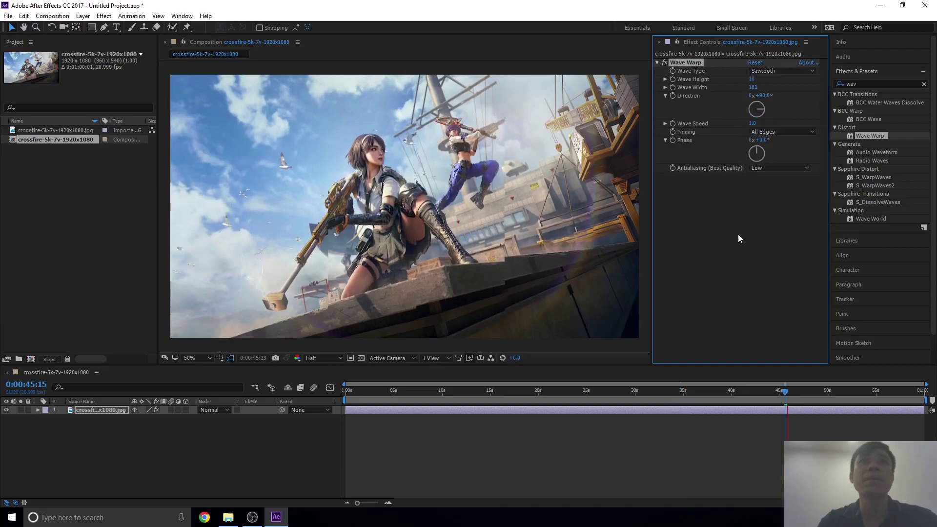
left_click(777, 72)
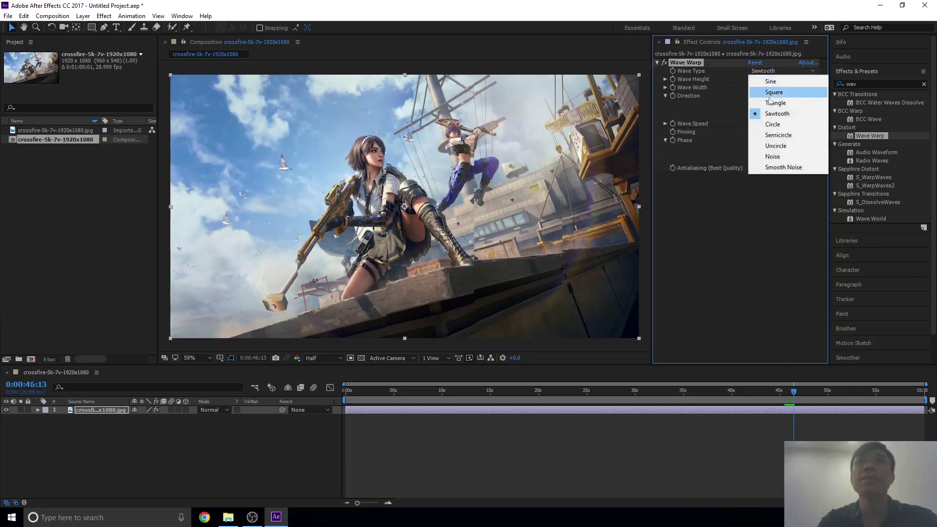
left_click(768, 124)
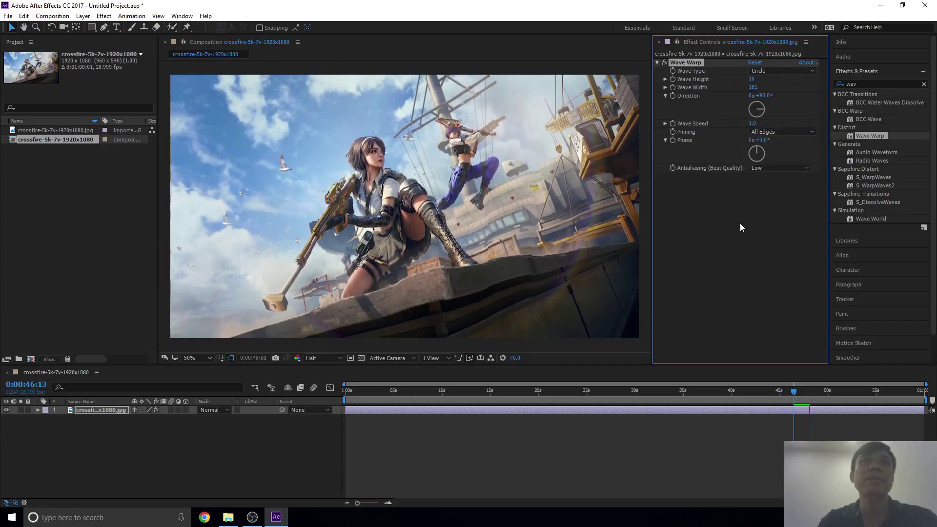
Try Semicircle and Uncircle wave types, then settle on Noise.
left_click(780, 72)
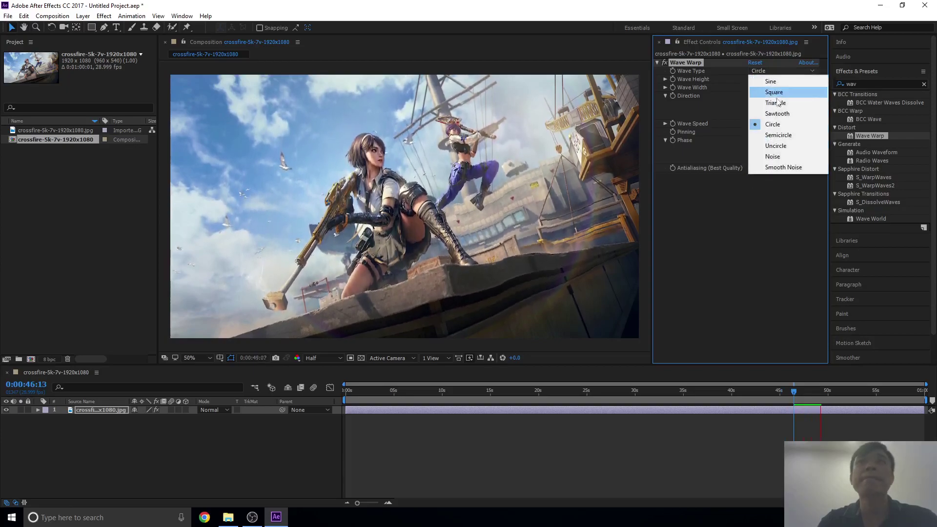
left_click(780, 133)
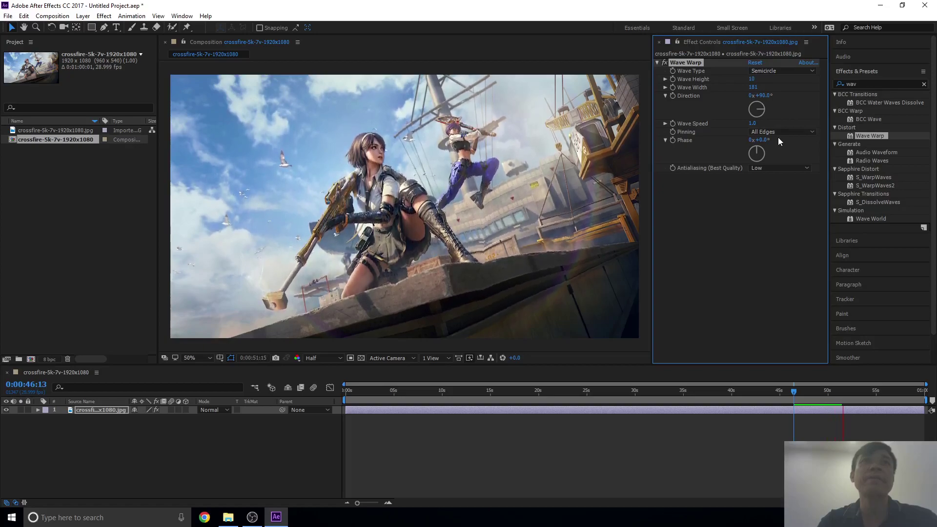
left_click(781, 71)
left_click(770, 145)
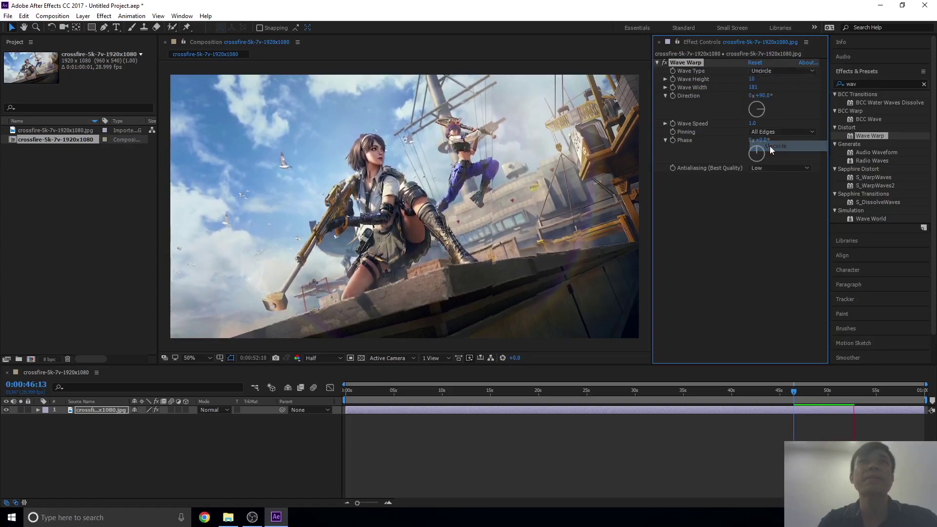
left_click(789, 71)
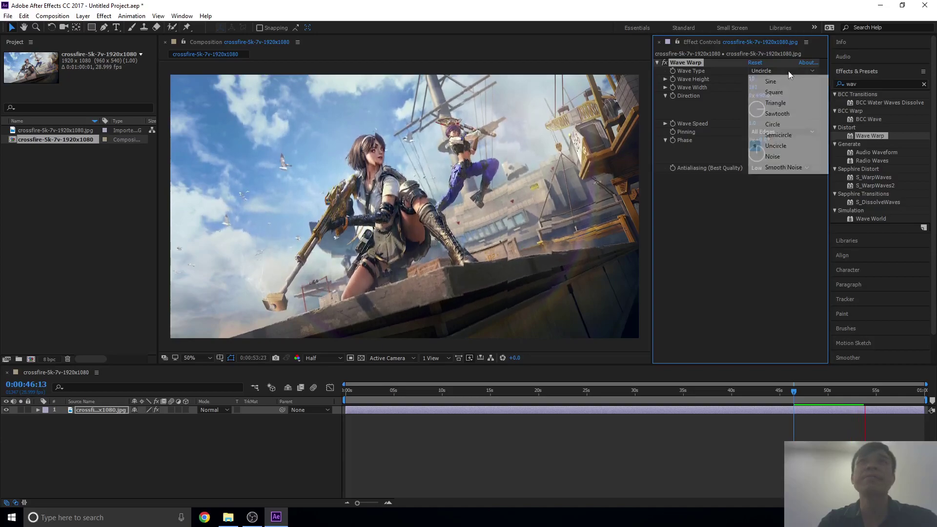
left_click(780, 157)
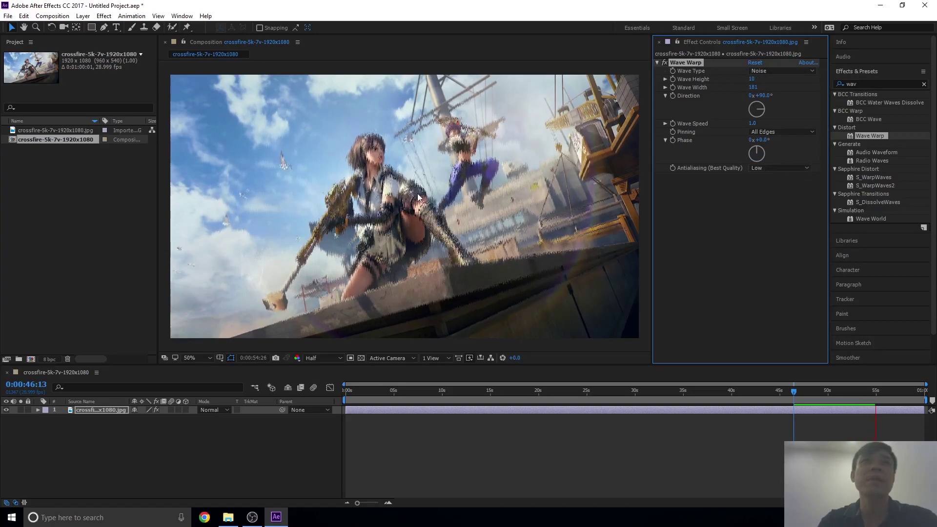
Experiment with Wave Height, trying large values and 1, before settling at 8.
left_click_drag(752, 79, 755, 80)
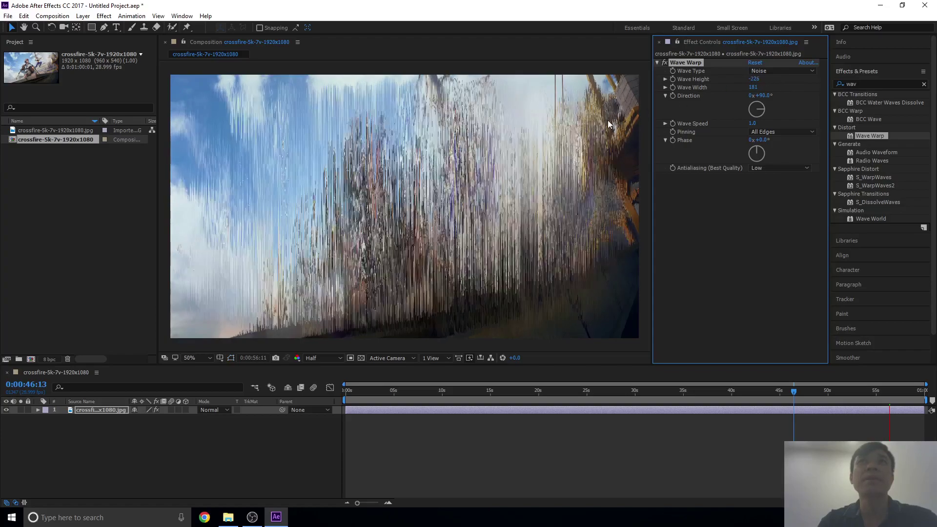
left_click_drag(753, 79, 756, 79)
left_click(753, 79)
type("1")
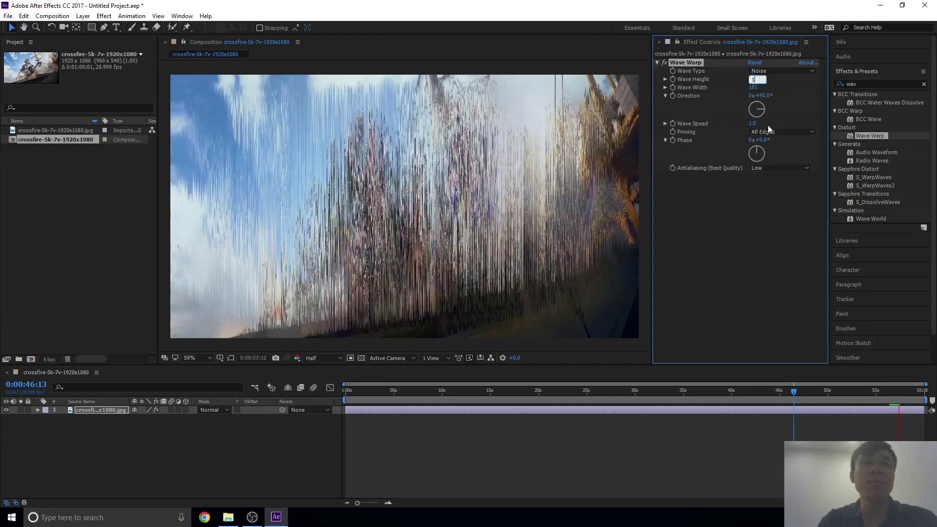
left_click(777, 234)
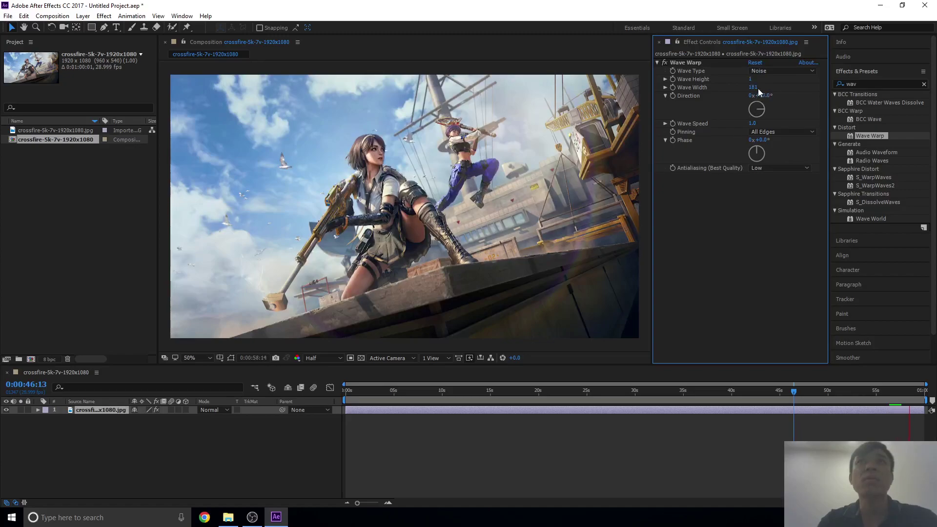
left_click_drag(751, 80, 769, 82)
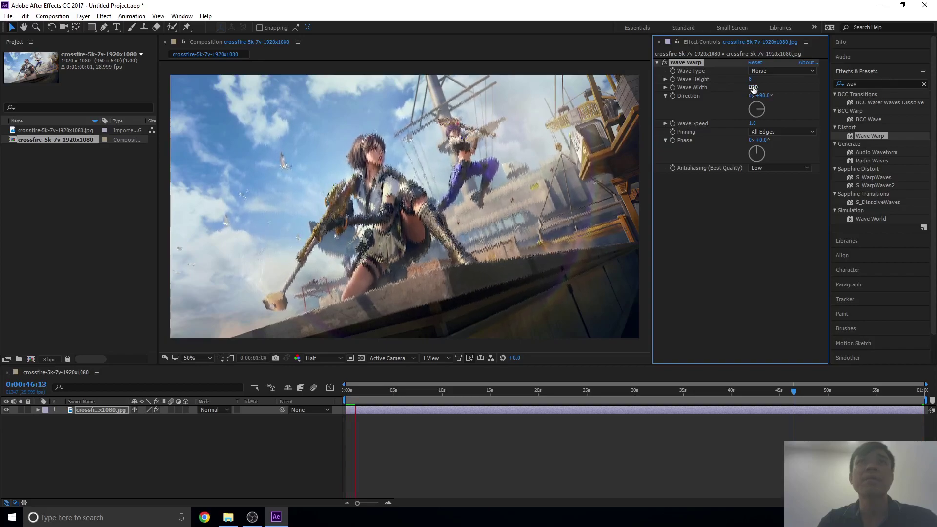
Set Wave Width to 255, then widen it gradually to 537.
type("255")
key("Return")
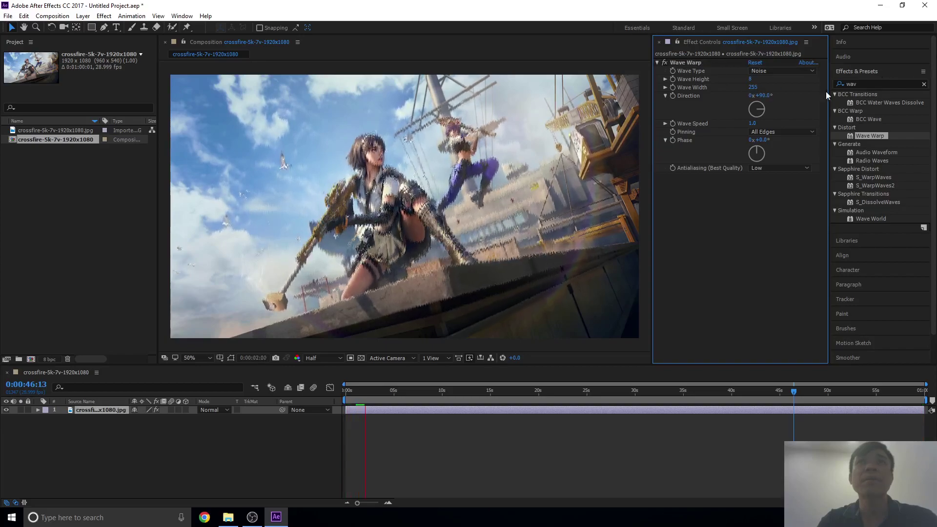
left_click_drag(751, 86, 771, 88)
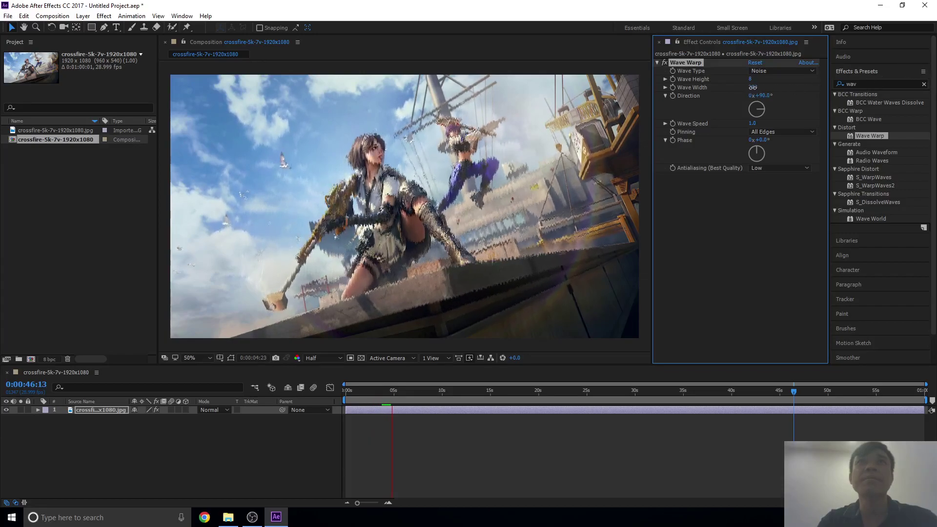
left_click_drag(753, 87, 765, 92)
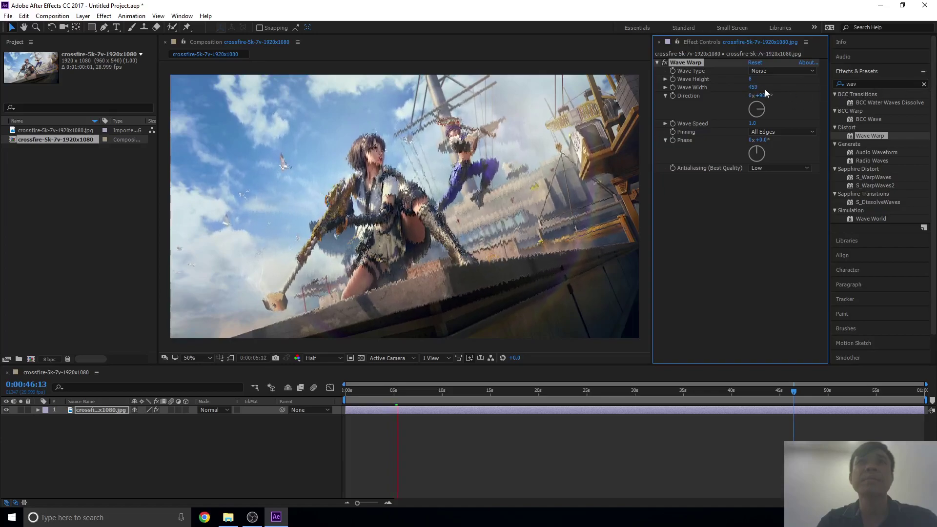
mouse_move(756, 88)
left_mouse_down()
mouse_move(794, 88)
mouse_move(766, 89)
left_mouse_up()
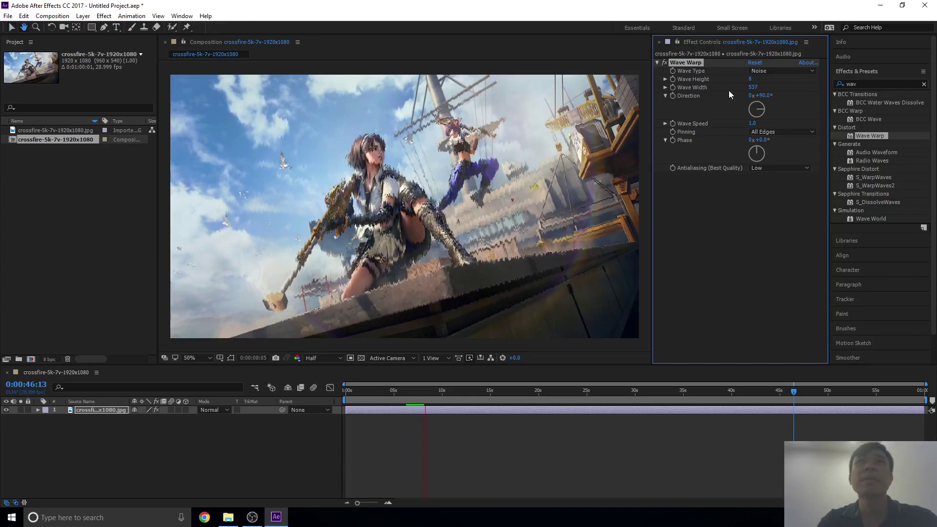
Change the Wave Warp wave type to Smooth Noise, keeping direction 90° and speed 1.0.
left_click(767, 71)
left_click(774, 168)
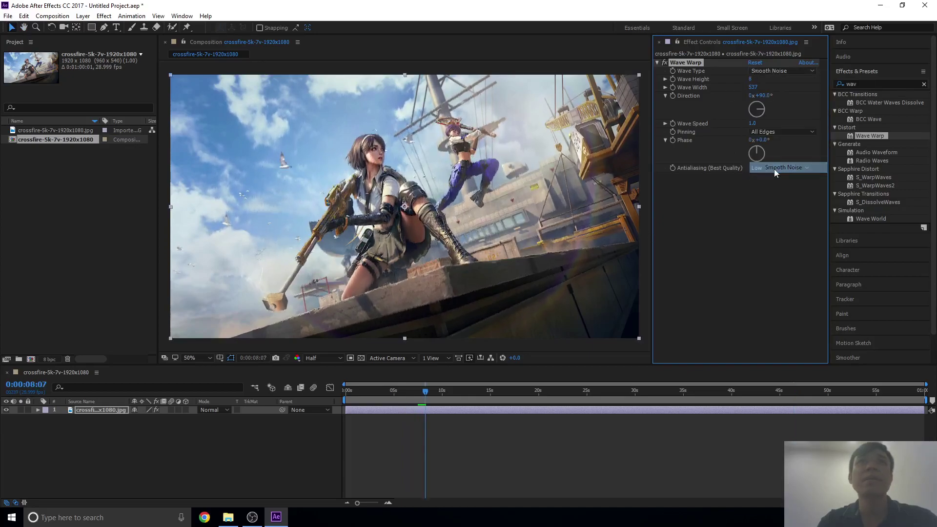